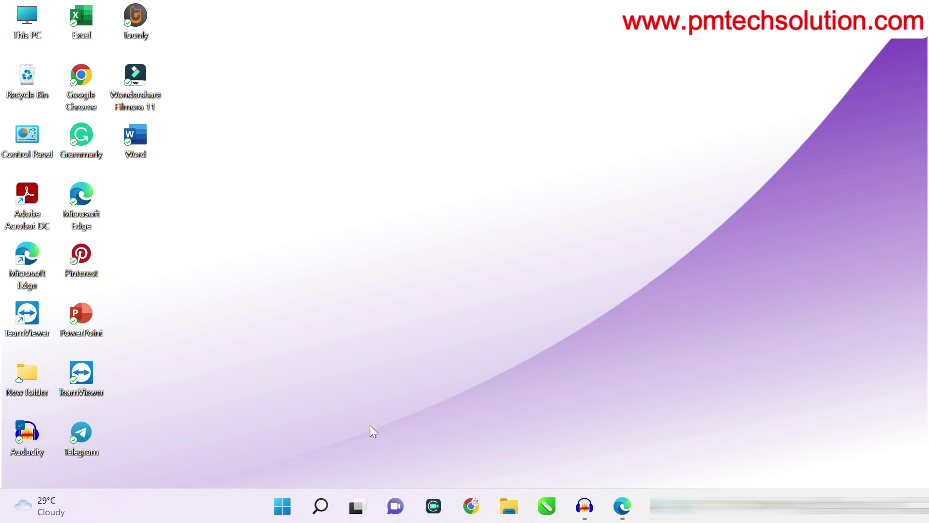
# - Launch Excel by searching for 'excel' in Windows Search
pyautogui.click(321, 506)
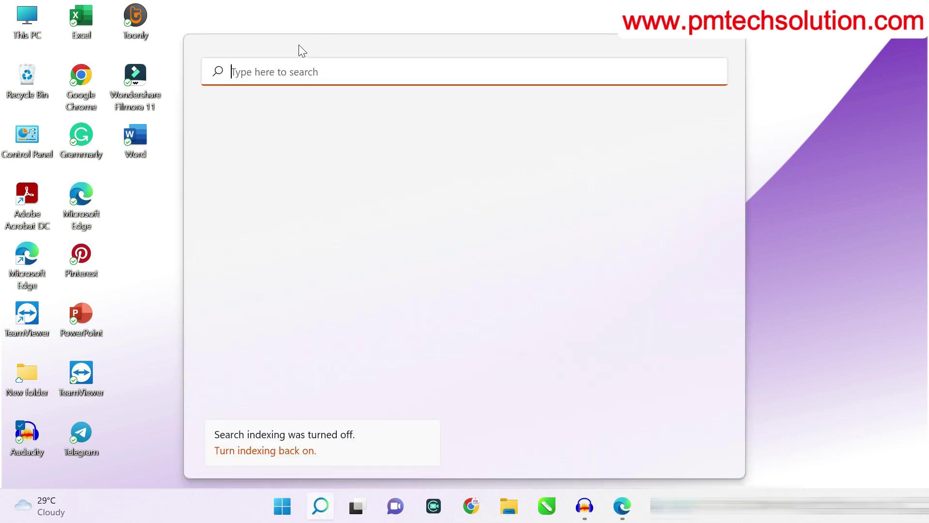
pyautogui.write('excel')
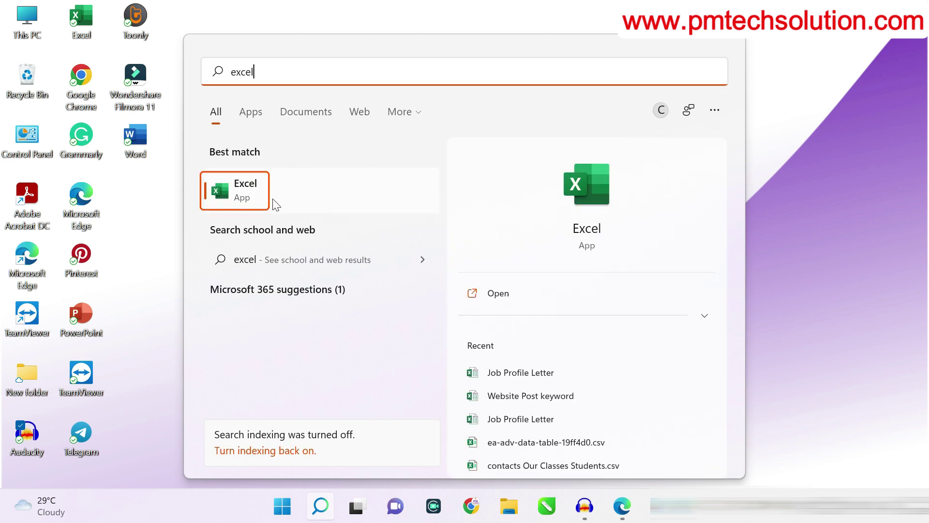
pyautogui.click(273, 195)
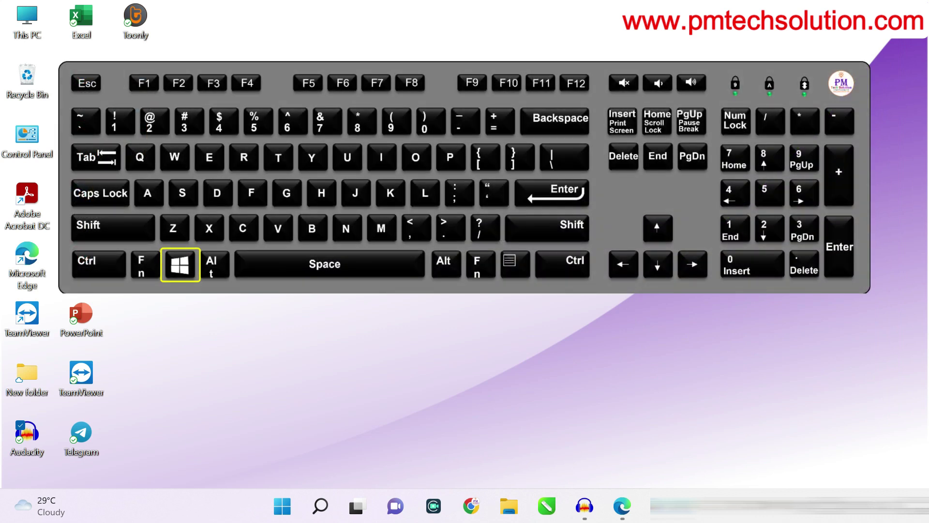
# - Start Excel from the Run dialog using 'excel'
pyautogui.press('super+r')
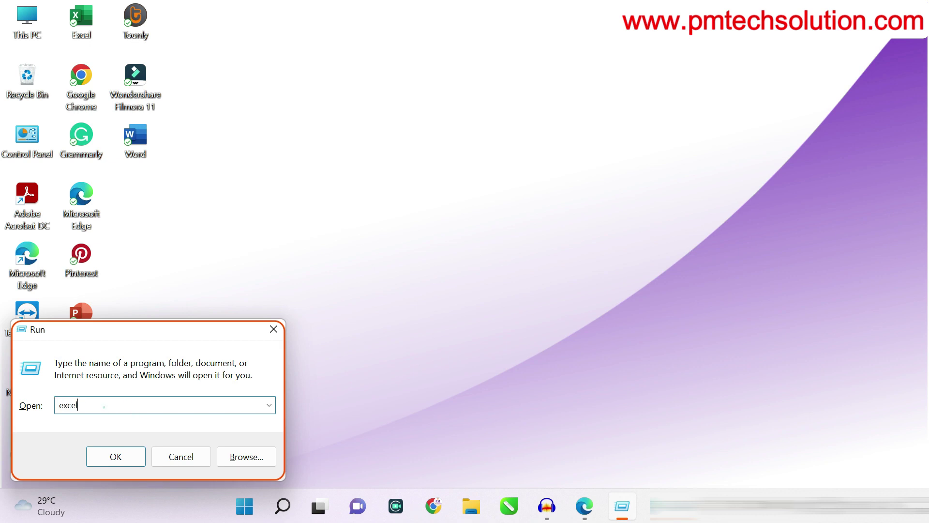
pyautogui.click(113, 461)
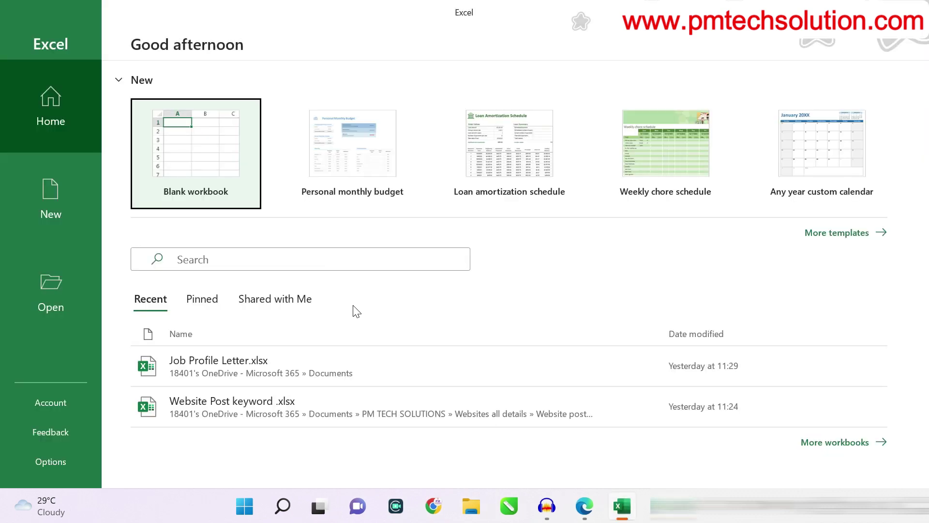
# - Pin Excel to the taskbar and reopen its start screen from the pinned icon
pyautogui.rightClick(627, 515)
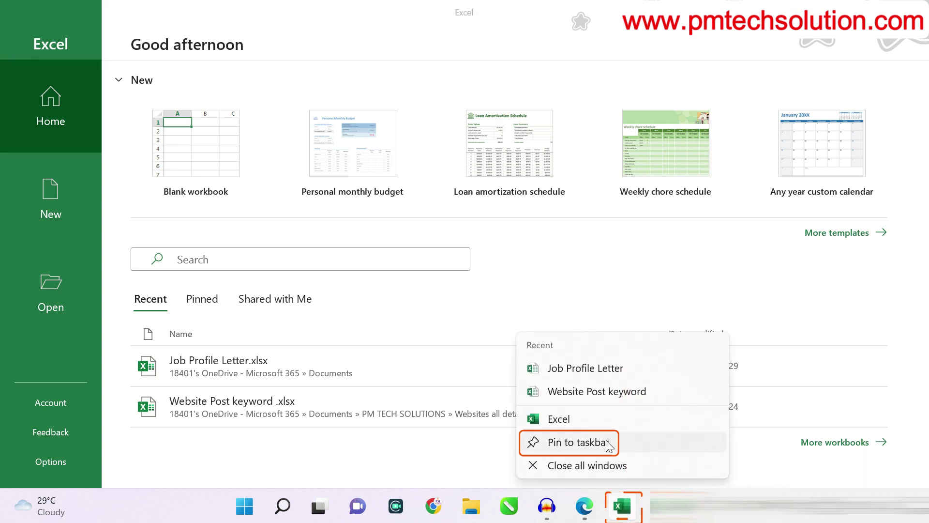
pyautogui.click(607, 444)
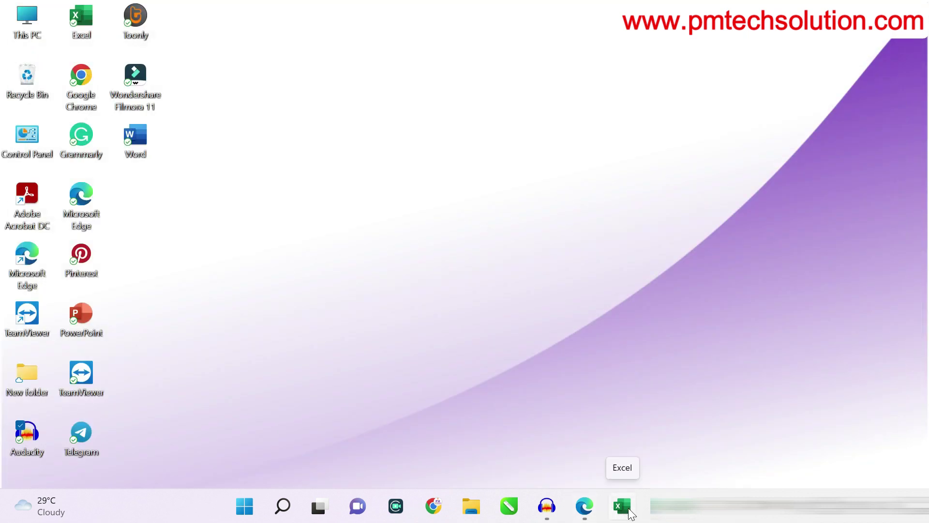
pyautogui.click(629, 515)
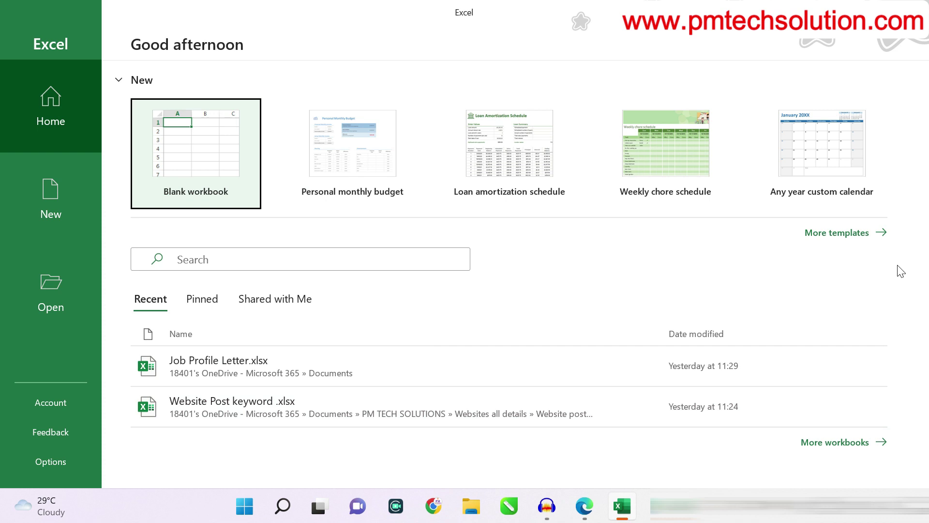
# - Open the New template gallery and browse the Business online templates
pyautogui.click(839, 234)
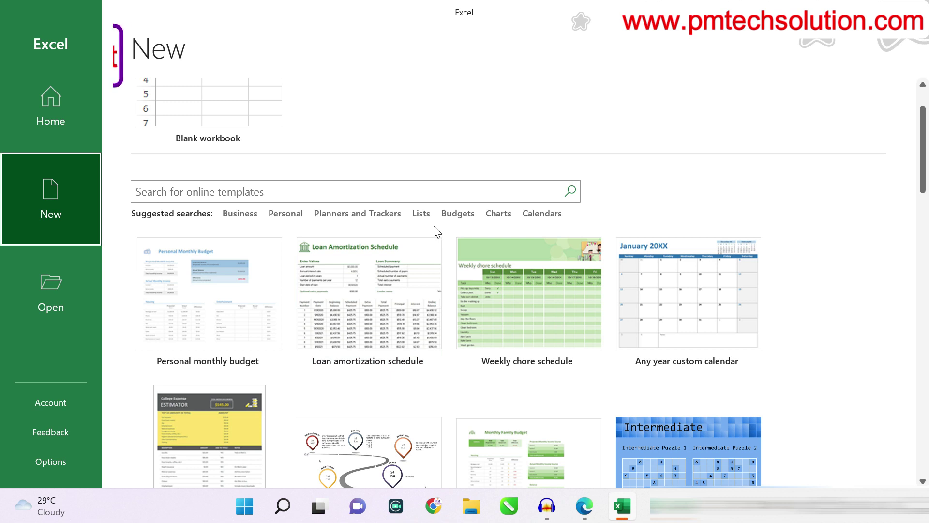
pyautogui.moveTo(369, 299)
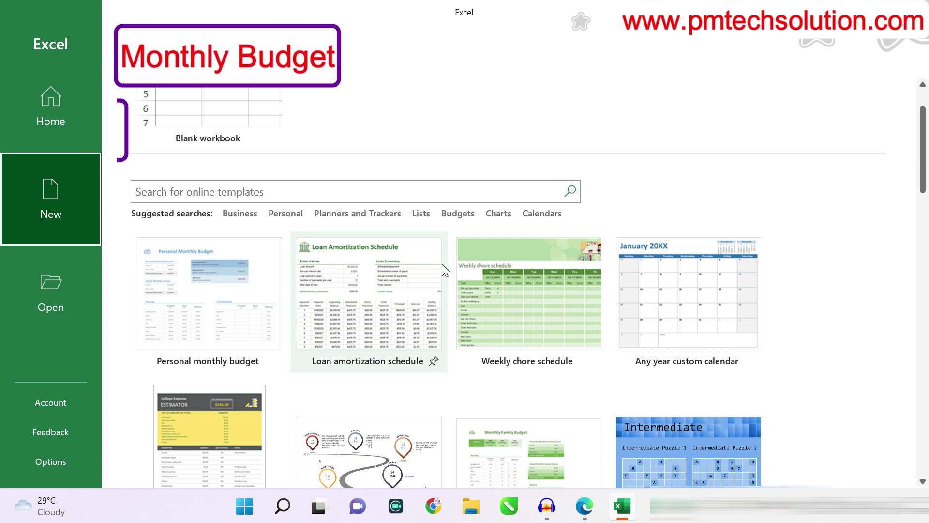
pyautogui.scroll(-3, 454, 274)
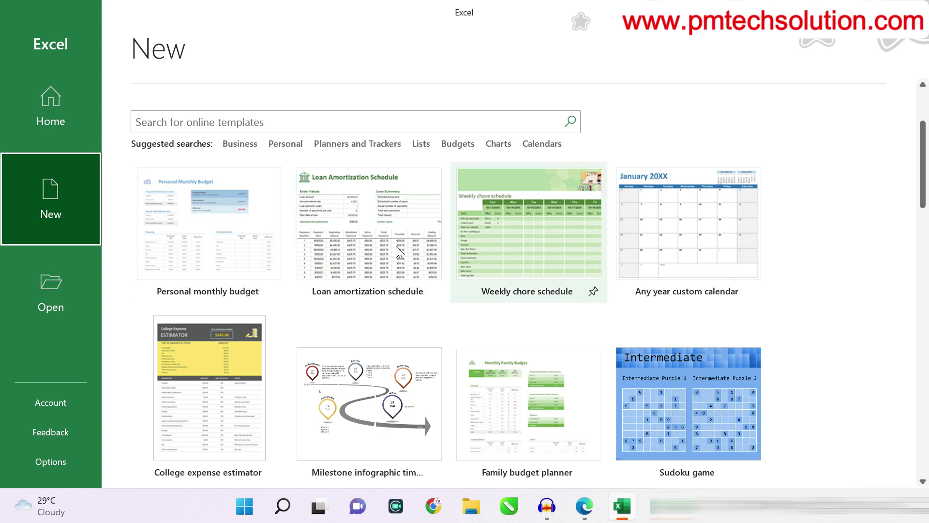
pyautogui.click(244, 146)
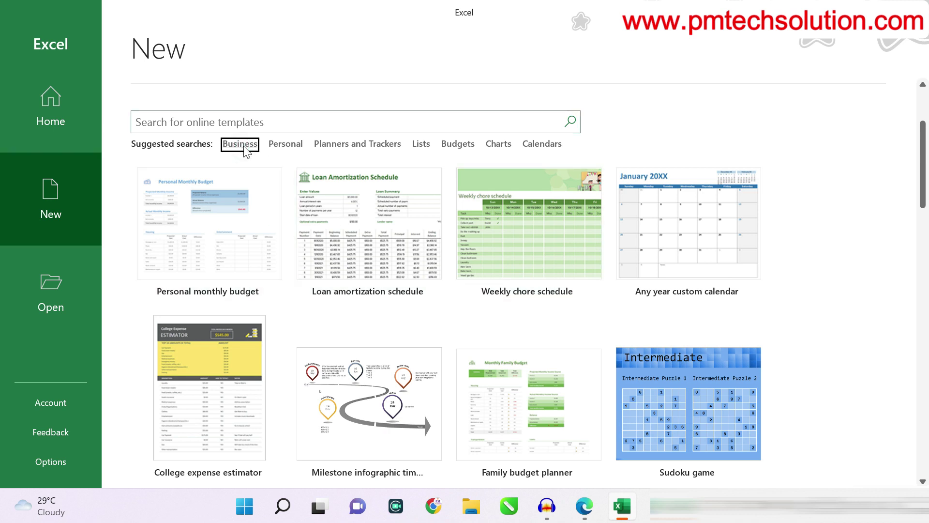
pyautogui.click(244, 145)
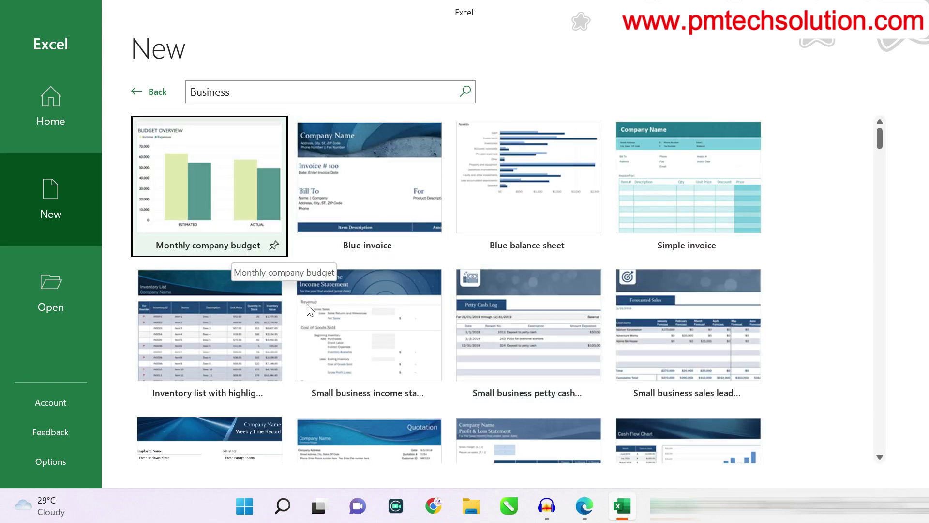
pyautogui.scroll(-1, 263, 363)
pyautogui.scroll(-3, 262, 362)
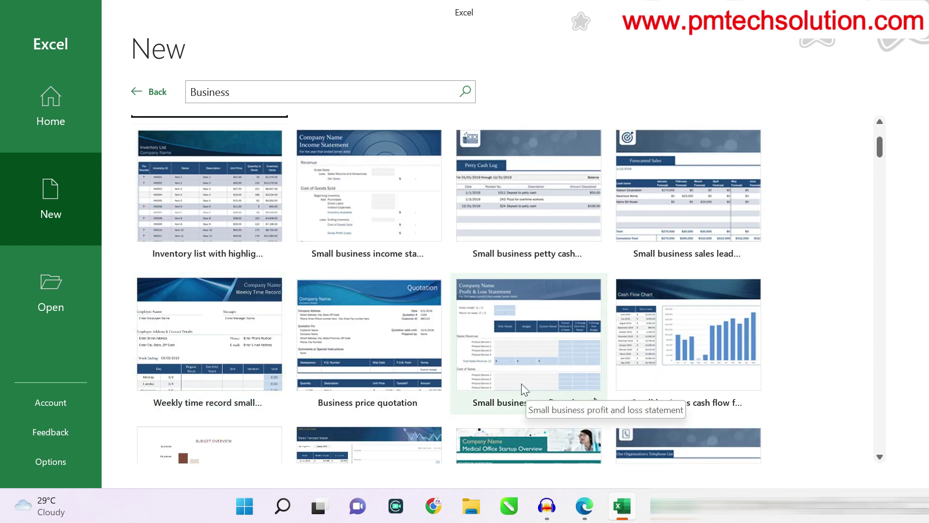
pyautogui.scroll(-3, 650, 361)
# - Go back to the main New template gallery and scroll through it
pyautogui.click(126, 88)
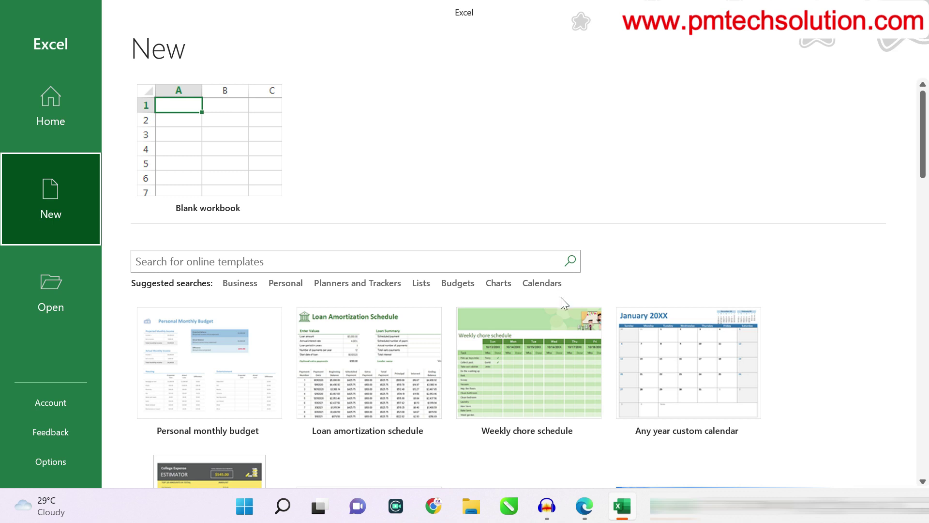
pyautogui.moveTo(369, 363)
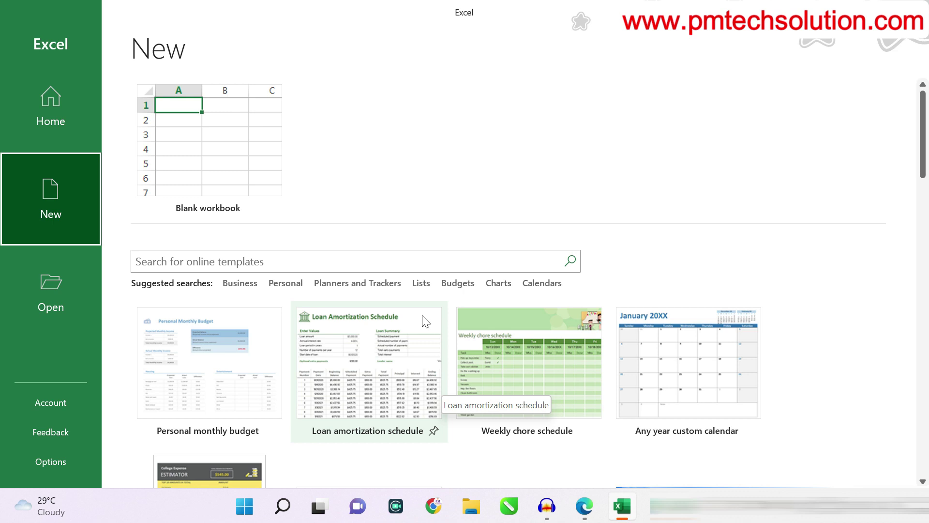
pyautogui.scroll(-3, 462, 314)
pyautogui.scroll(-2, 462, 315)
pyautogui.scroll(5, 462, 314)
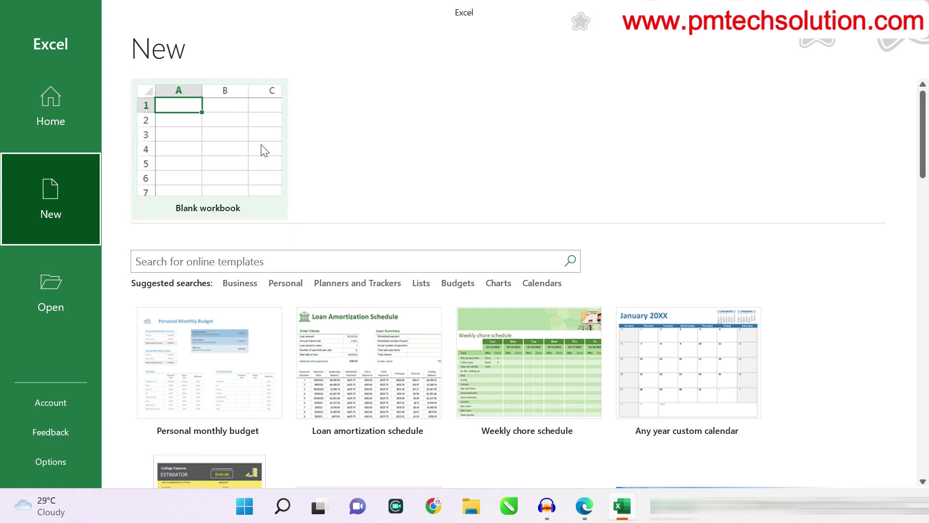
# - Create a blank workbook and save it as 'Excel Sheet 1.xlsx' through Browse
pyautogui.click(206, 150)
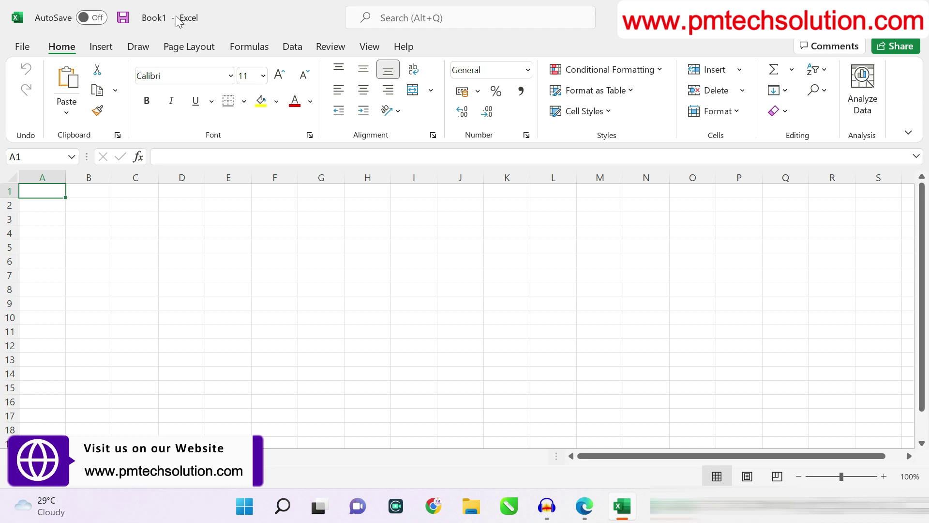
pyautogui.hotkey('ctrl', 's')
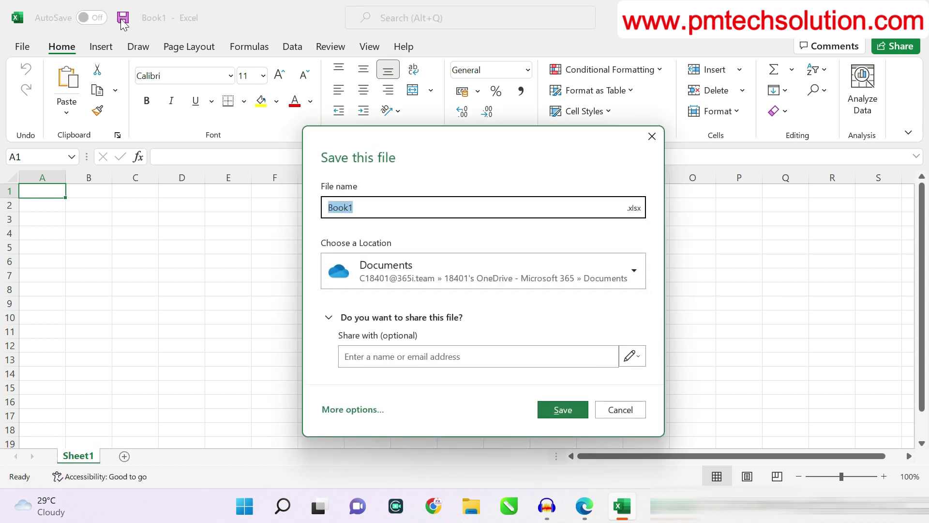
pyautogui.press('Escape')
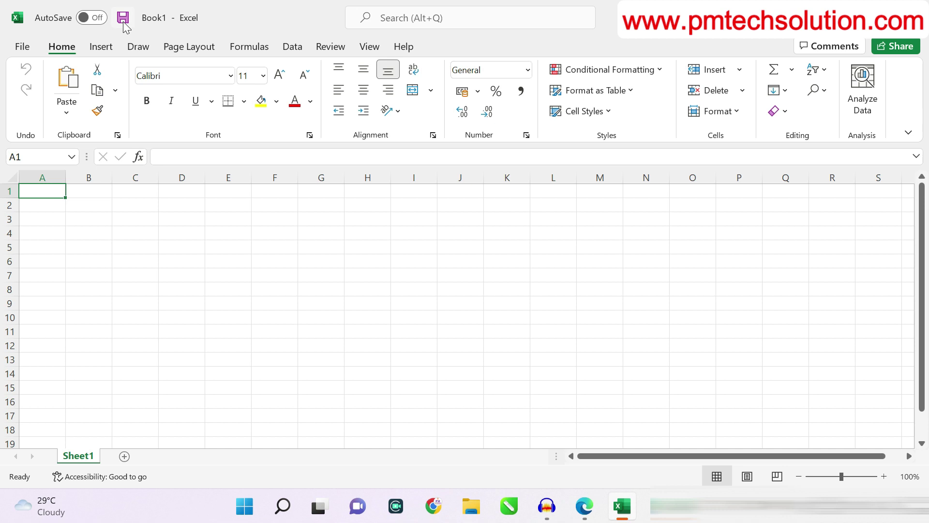
pyautogui.click(123, 23)
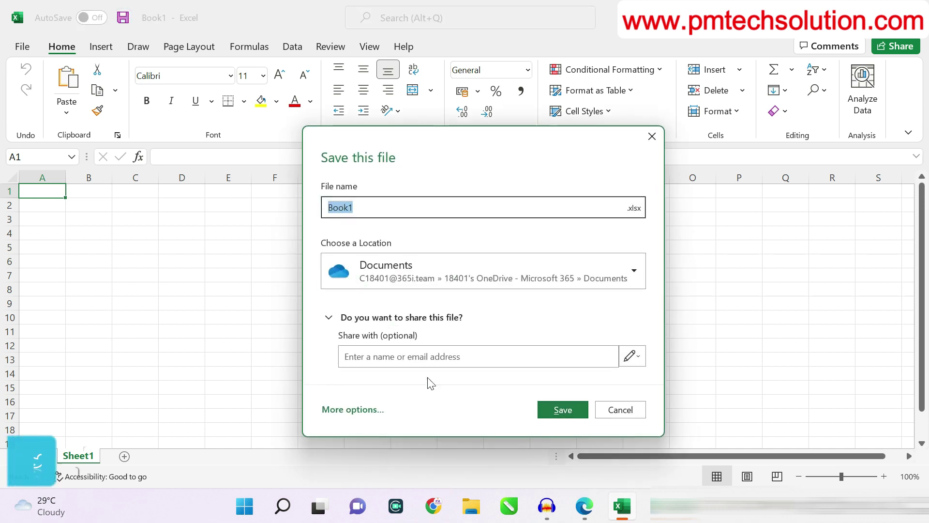
pyautogui.click(350, 409)
pyautogui.click(236, 337)
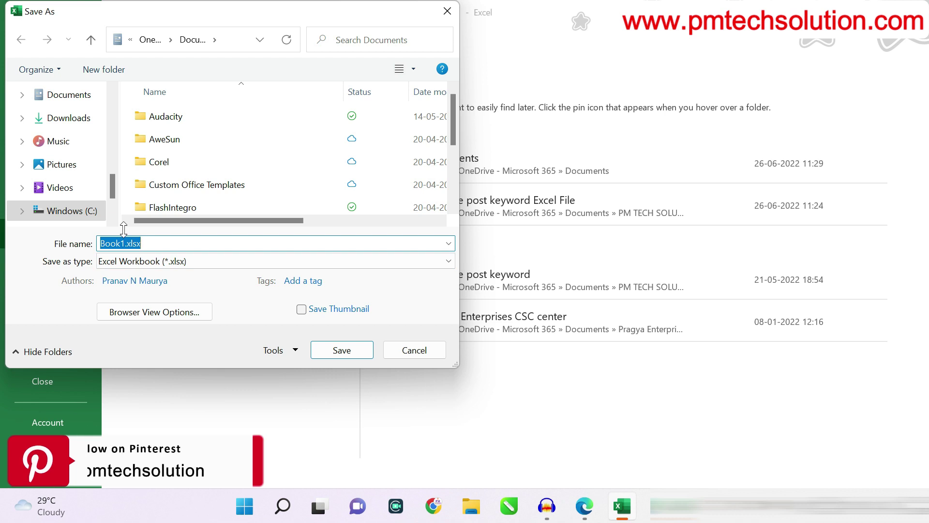
pyautogui.write('Excel')
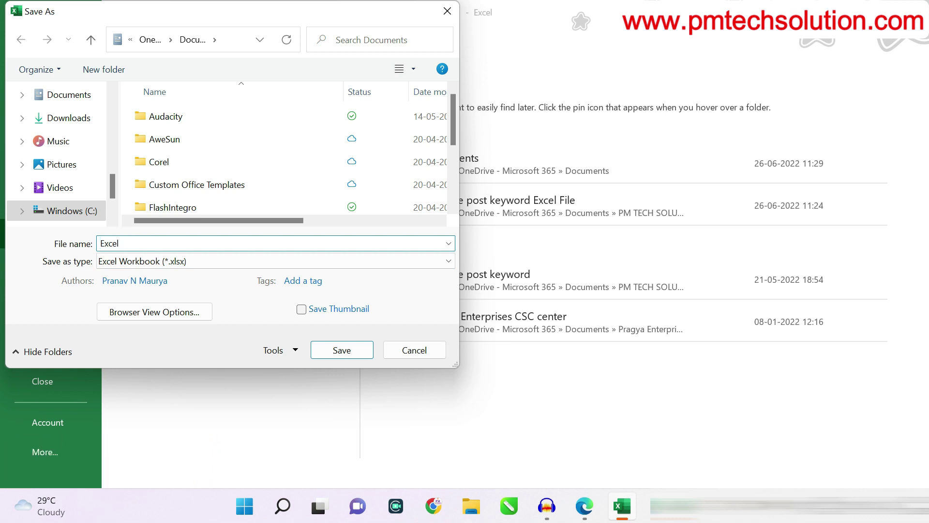
pyautogui.write('t')
pyautogui.click(359, 351)
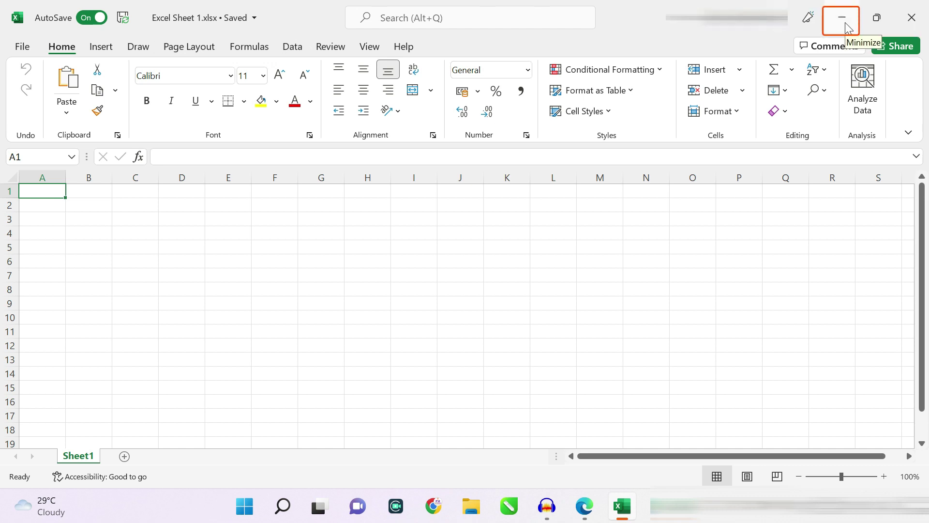
# - Bring the minimized Excel window back and maximize it to fill the screen
pyautogui.click(844, 21)
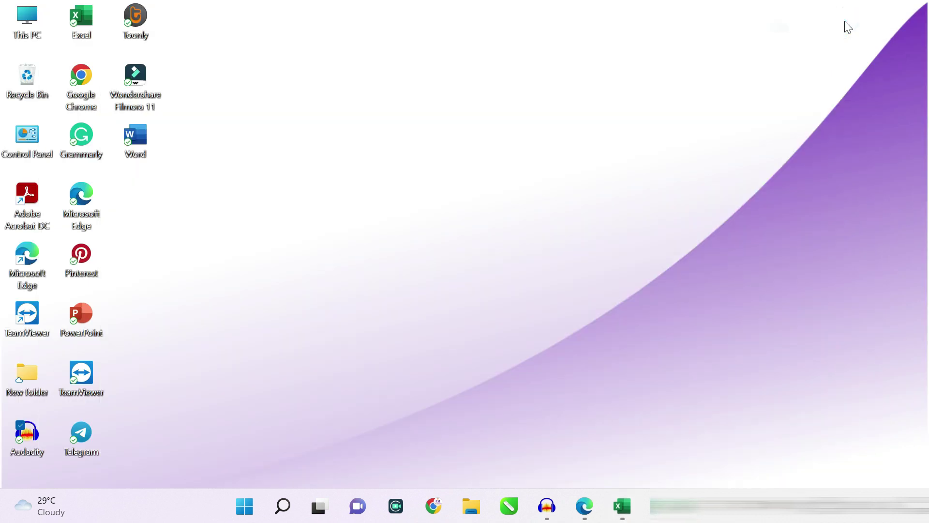
pyautogui.click(624, 508)
pyautogui.click(624, 508)
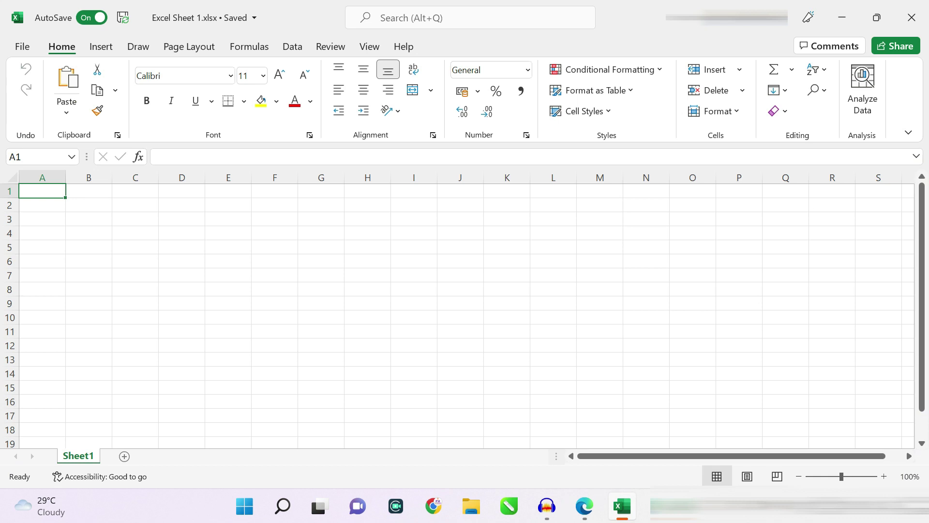
pyautogui.moveTo(876, 18)
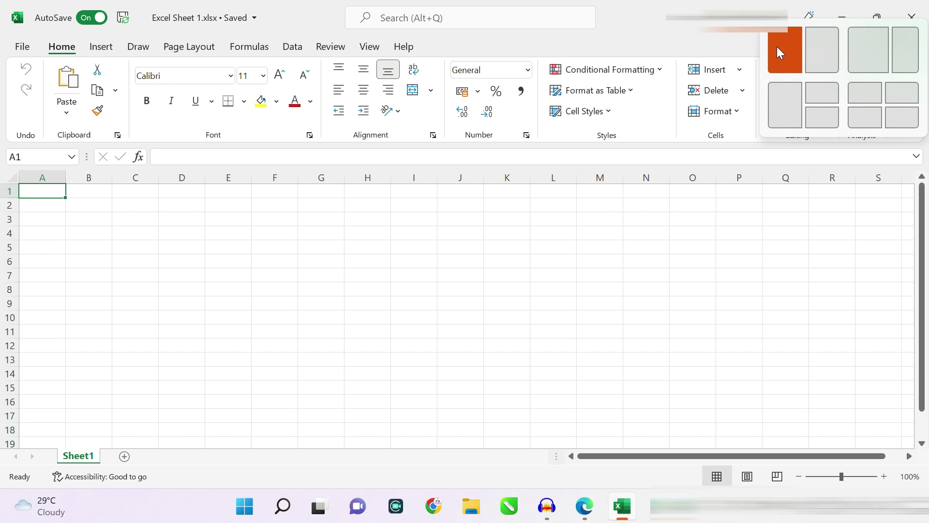
pyautogui.click(880, 19)
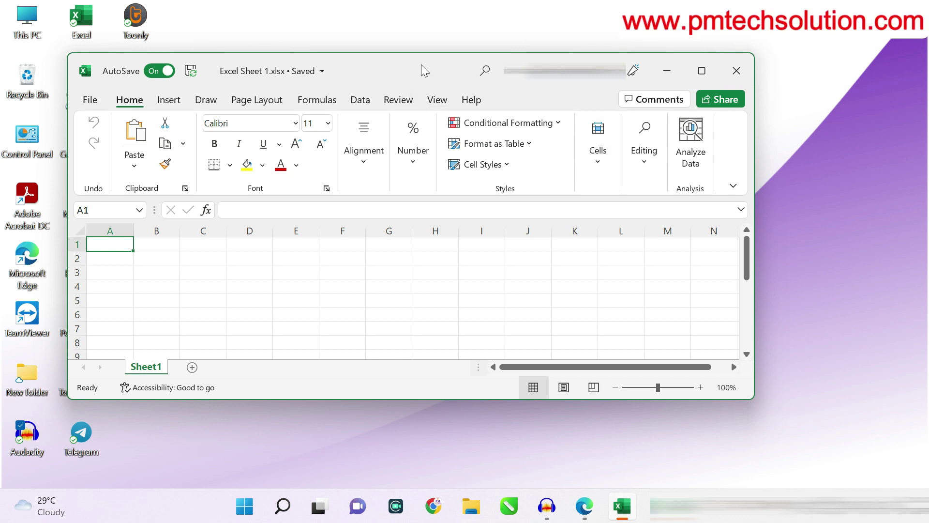
pyautogui.click(702, 71)
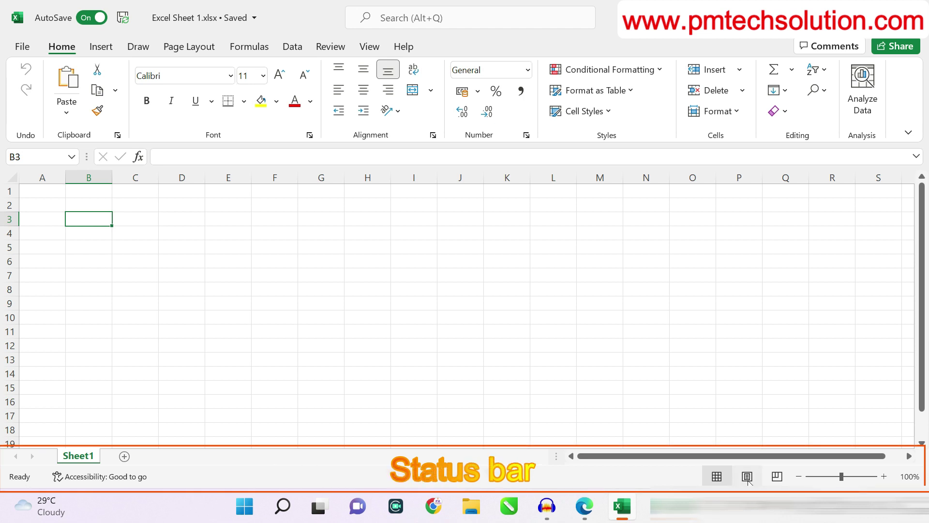
# - Zoom the sheet out to the 10% minimum
pyautogui.click(800, 481)
pyautogui.click(800, 482)
pyautogui.click(800, 481)
pyautogui.click(801, 481)
pyautogui.click(799, 476)
pyautogui.click(799, 476)
pyautogui.click(798, 476)
pyautogui.click(798, 476)
pyautogui.click(799, 476)
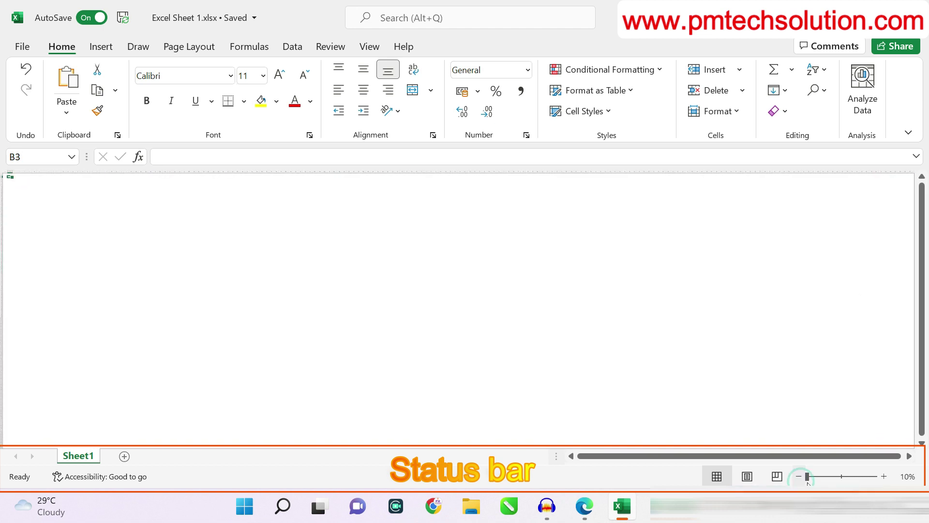
# - Zoom back in through 100% up to the 400% maximum, then back toward normal size
pyautogui.click(884, 477)
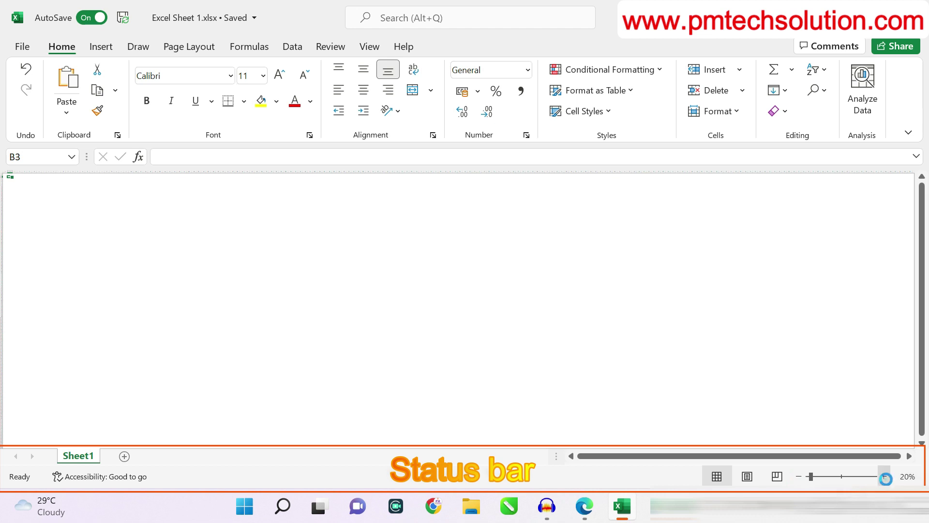
pyautogui.click(884, 477)
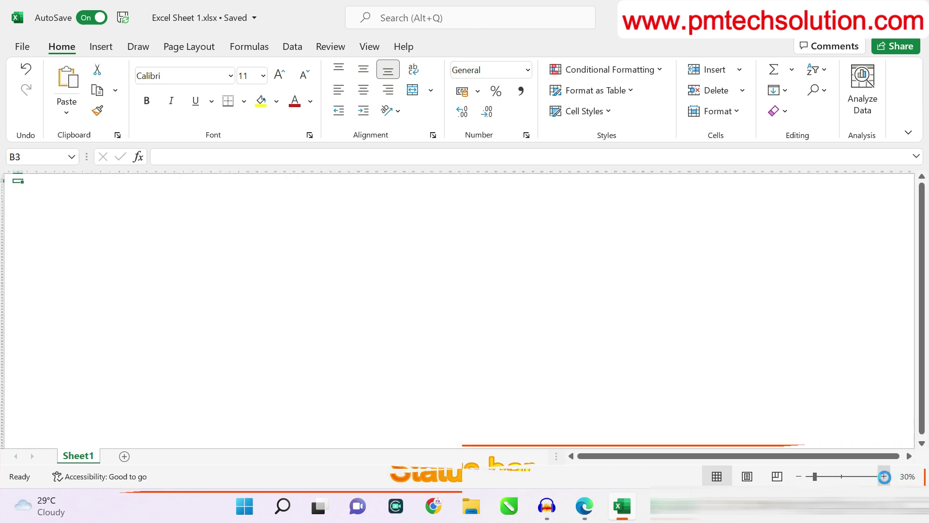
pyautogui.moveTo(815, 476); pyautogui.dragTo(859, 476)
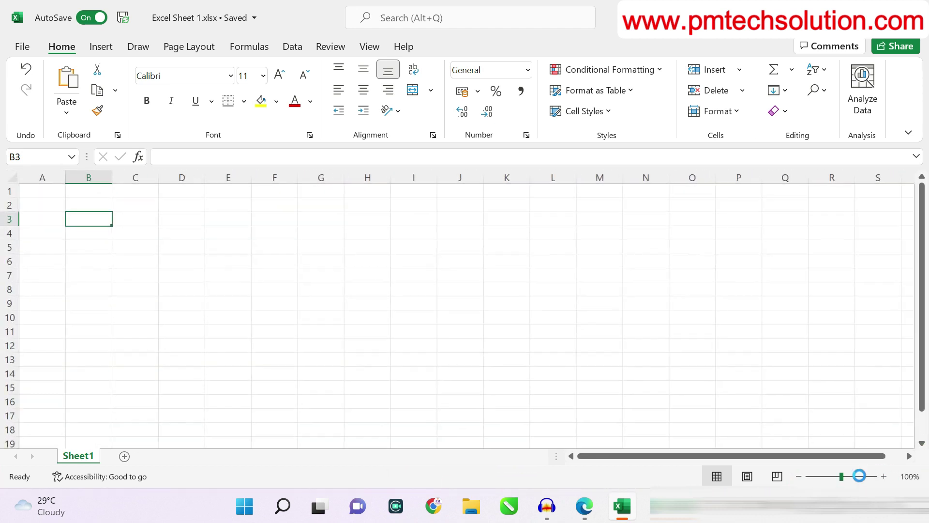
pyautogui.click(859, 476)
pyautogui.click(884, 477)
pyautogui.click(884, 477)
pyautogui.click(884, 476)
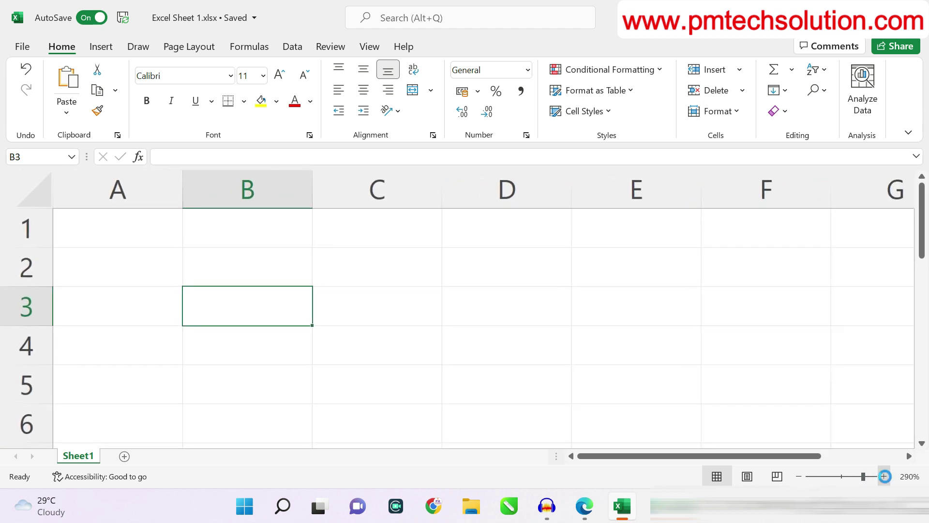
pyautogui.click(884, 476)
pyautogui.click(884, 477)
pyautogui.click(884, 476)
pyautogui.click(884, 476)
pyautogui.click(884, 476)
pyautogui.click(884, 477)
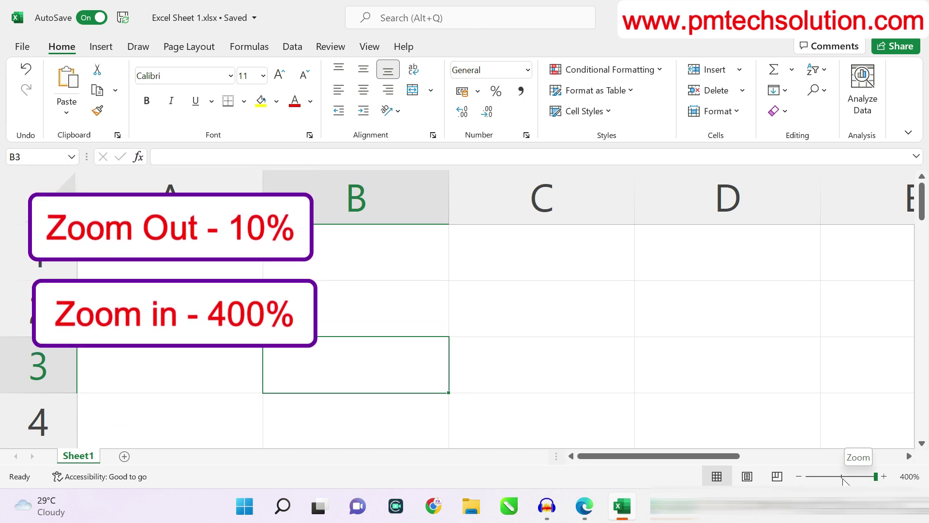
pyautogui.click(842, 477)
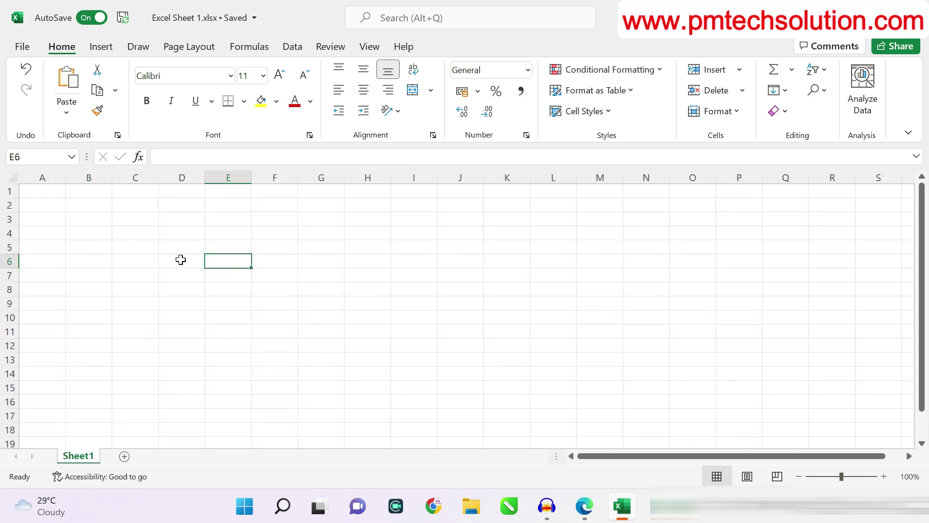
# - Set the zoom to 140% while moving the selection from B2 to F4
pyautogui.click(94, 209)
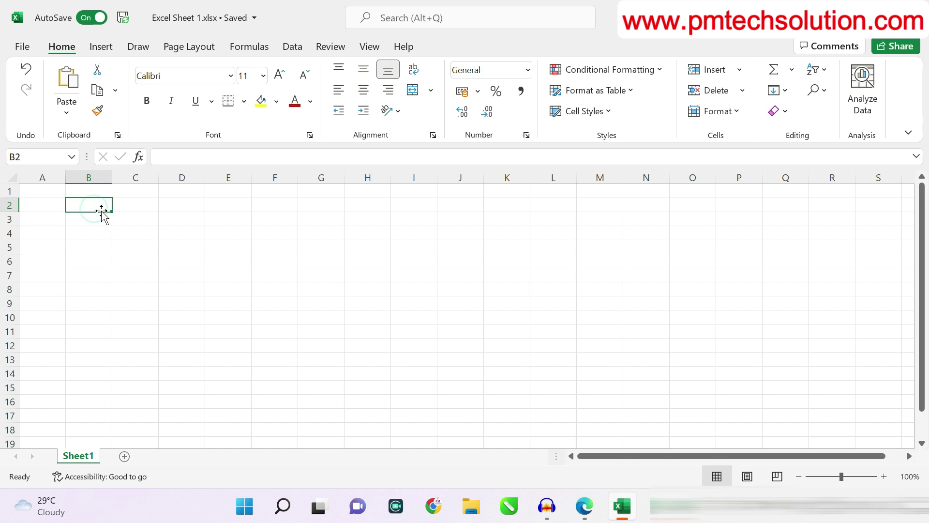
pyautogui.moveTo(102, 211); pyautogui.dragTo(172, 232)
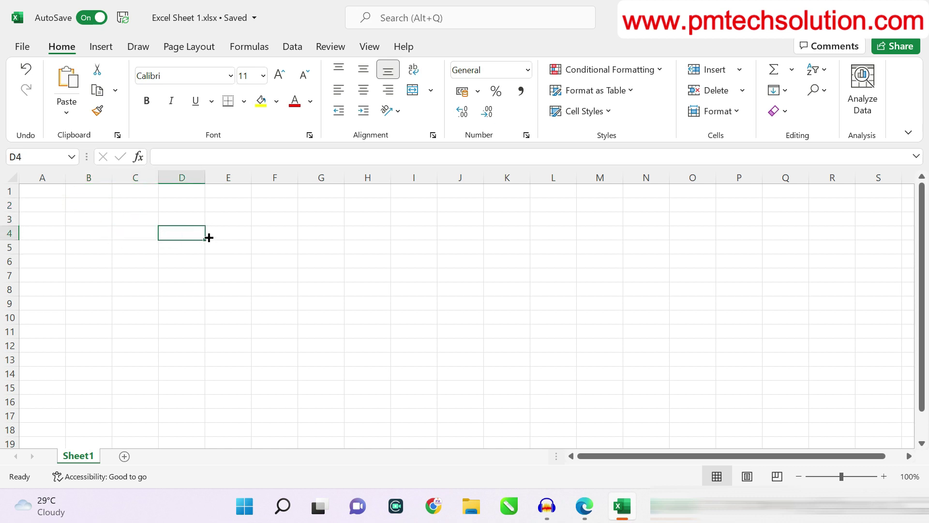
pyautogui.keyDown('ctrl'); pyautogui.scroll(4, 208, 243); pyautogui.keyUp('ctrl')
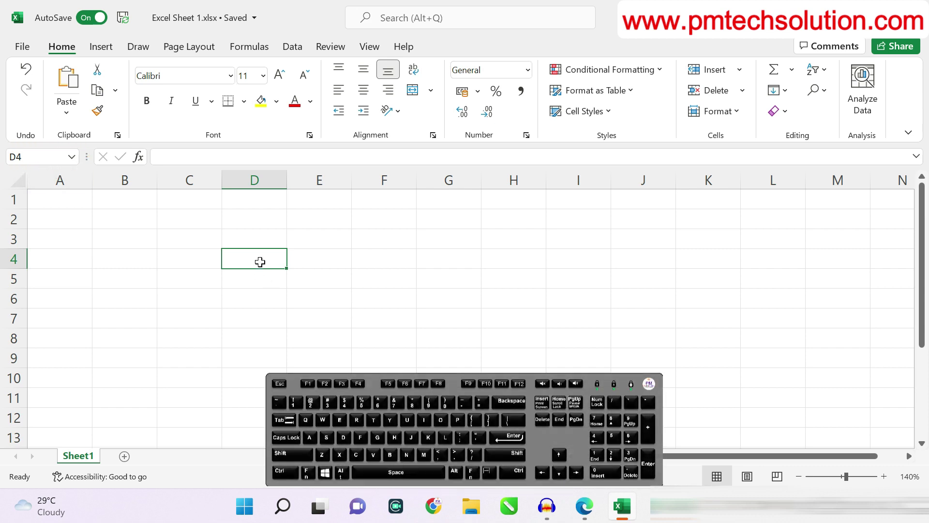
pyautogui.press('Right')
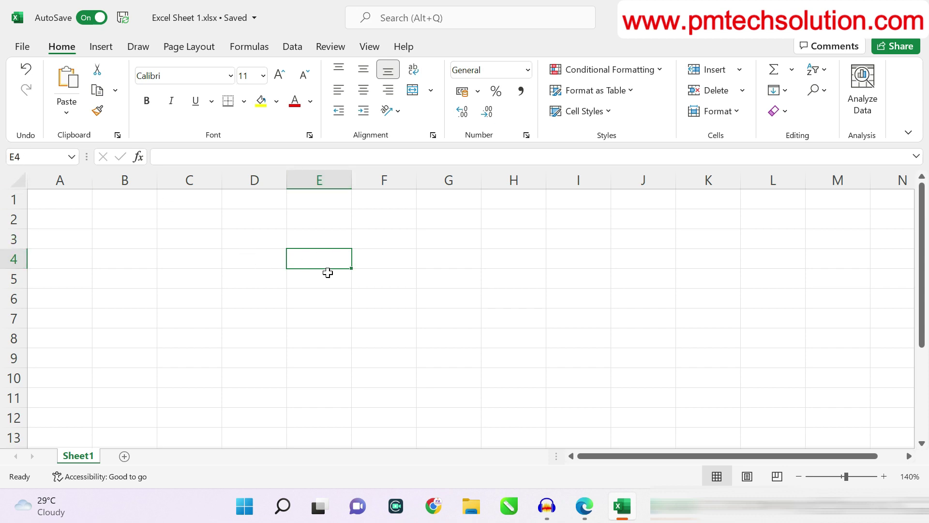
pyautogui.click(402, 268)
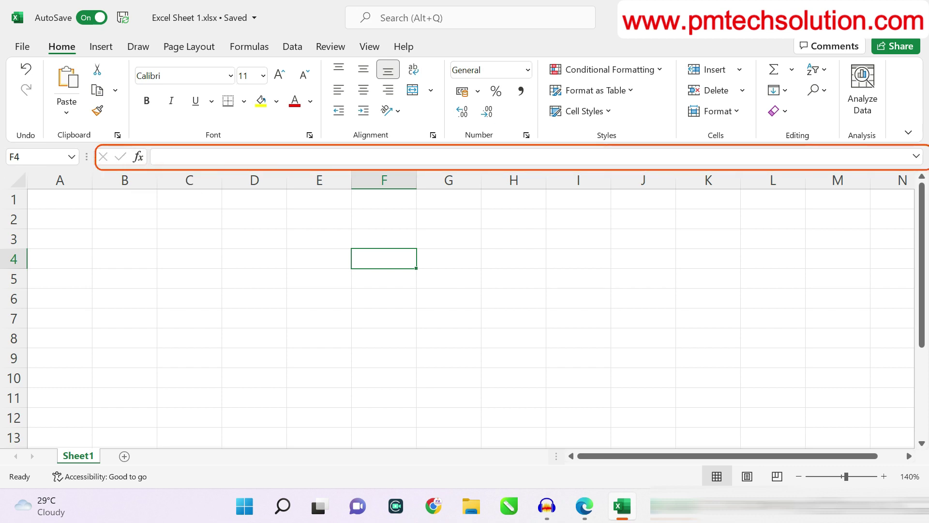
# - Enter 35 in F3 and 45 in F4, then AutoSum them in F5 to get 80
pyautogui.click(360, 231)
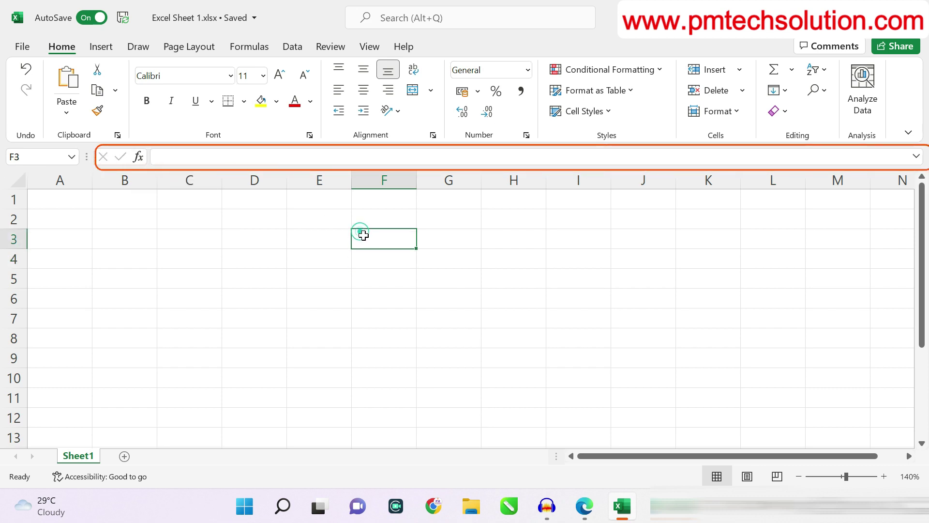
pyautogui.write('35')
pyautogui.press('Return')
pyautogui.write('45')
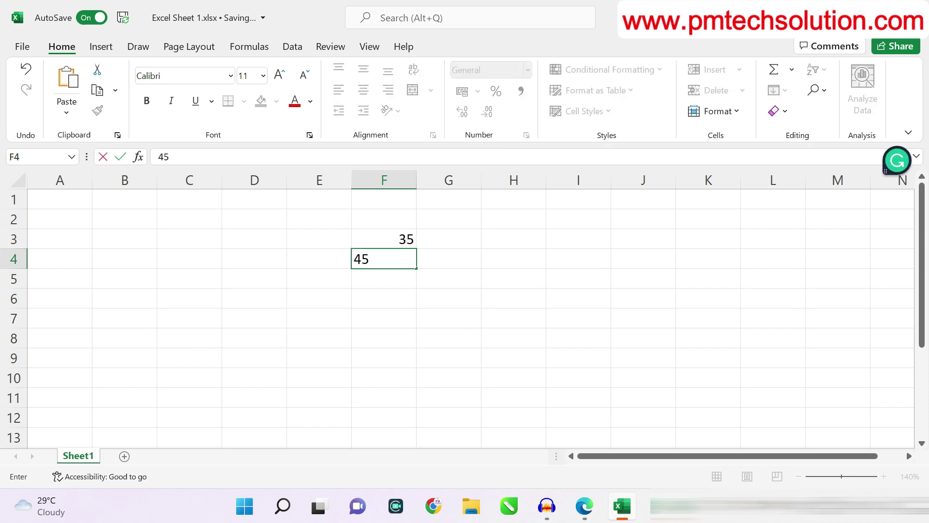
pyautogui.press('Return')
pyautogui.click(398, 257)
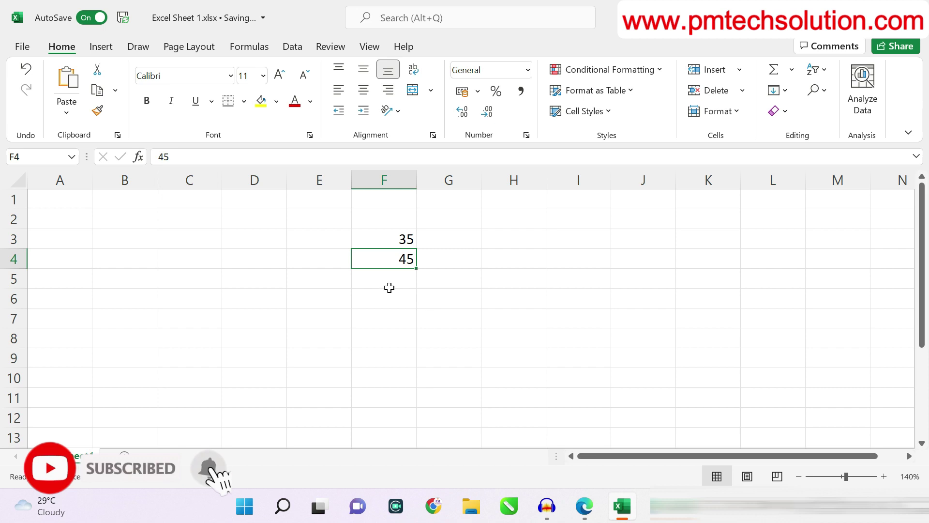
pyautogui.click(365, 275)
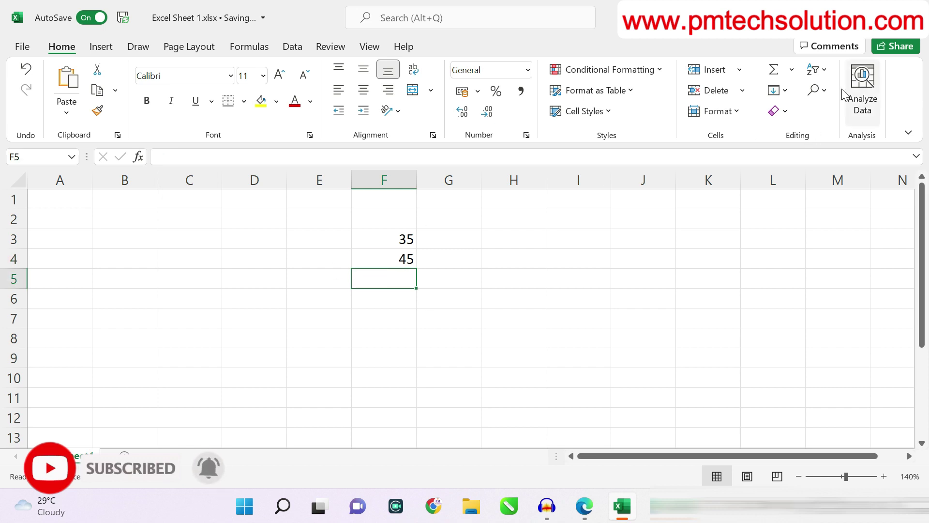
pyautogui.click(774, 69)
pyautogui.press('Return')
pyautogui.click(390, 282)
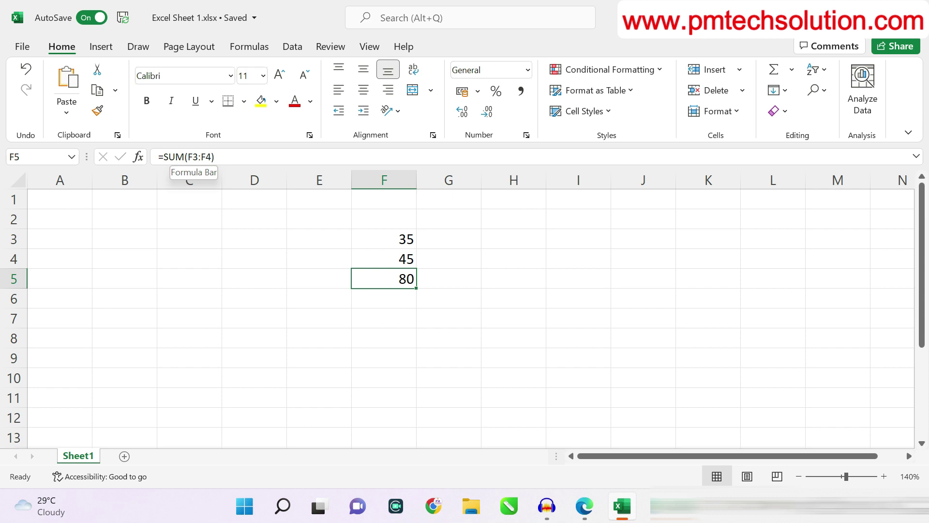
pyautogui.click(56, 199)
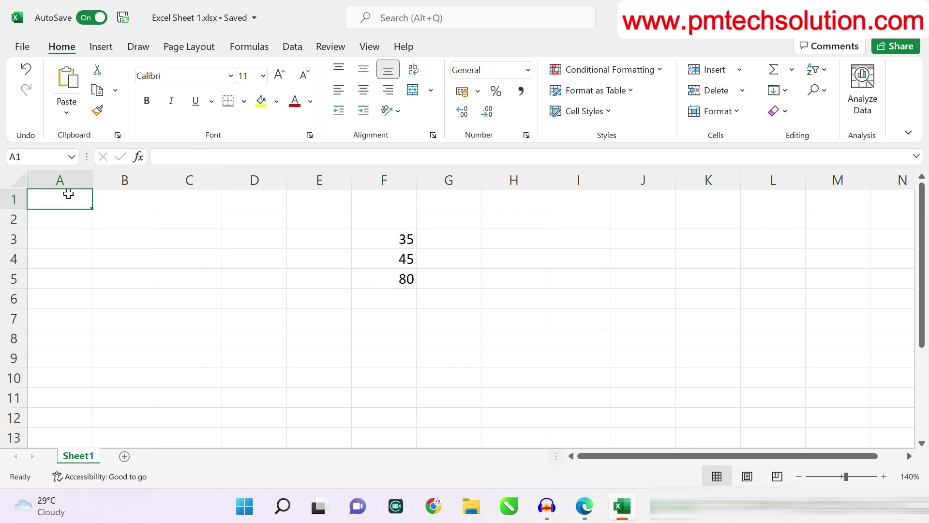
pyautogui.click(67, 180)
pyautogui.press('Right')
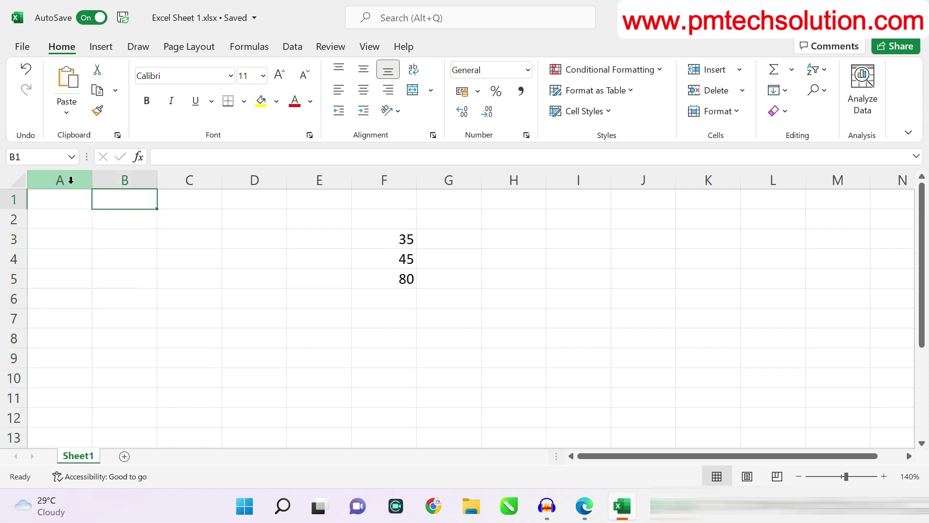
pyautogui.press('Right')
pyautogui.press('Right')
pyautogui.press('Right')
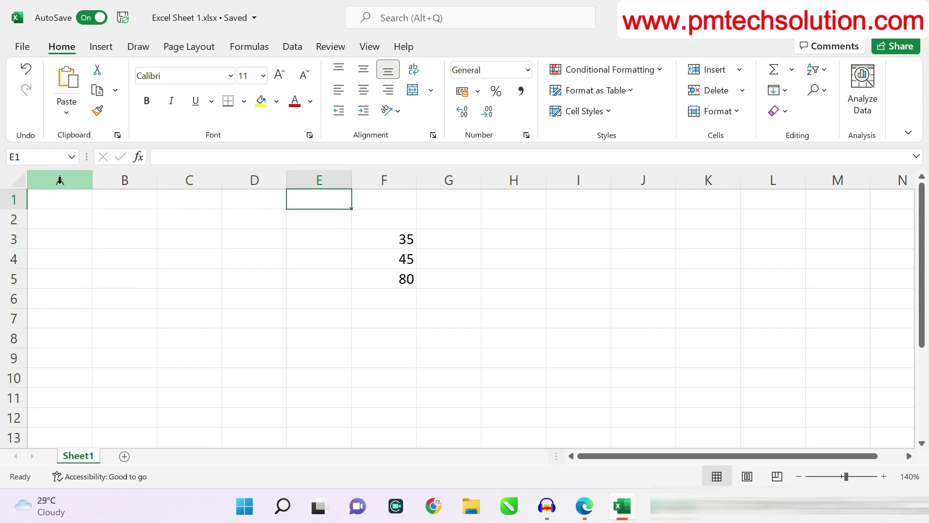
pyautogui.click(59, 180)
pyautogui.click(124, 180)
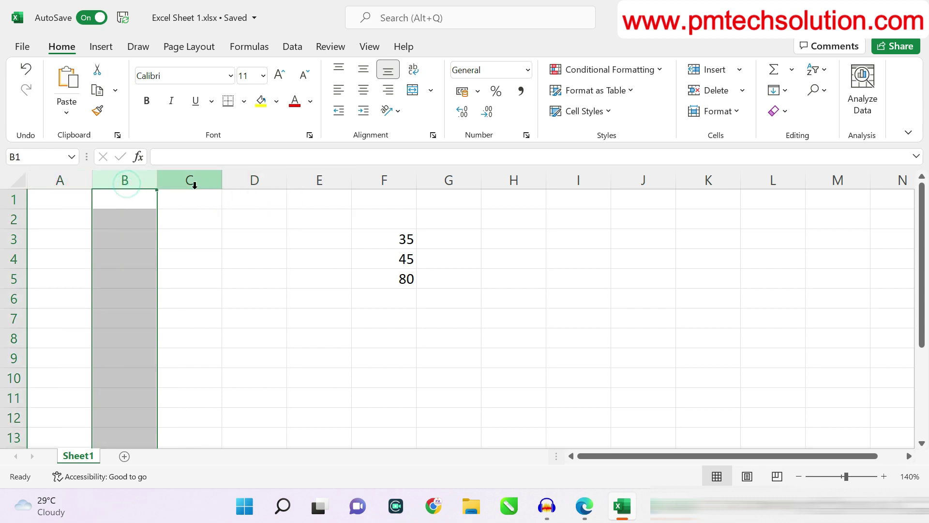
pyautogui.click(193, 182)
pyautogui.click(260, 180)
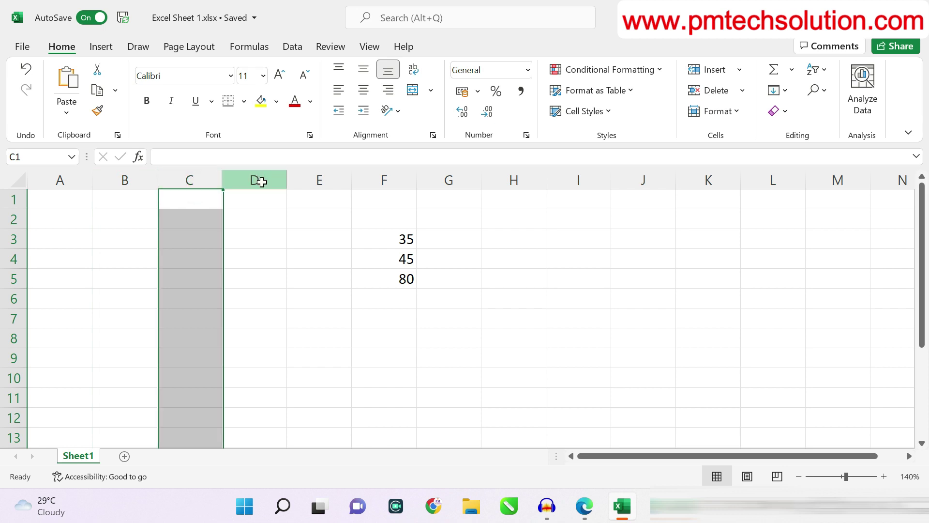
pyautogui.click(320, 179)
pyautogui.click(402, 178)
pyautogui.click(452, 181)
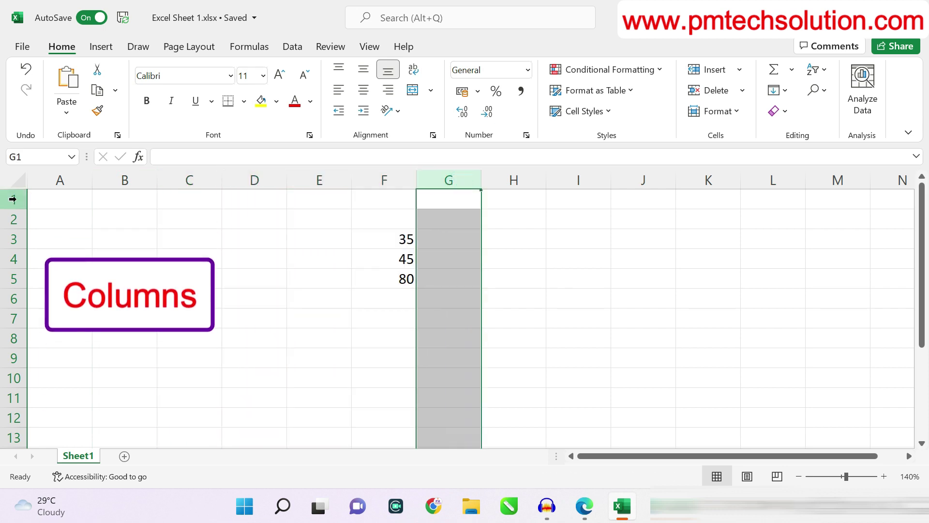
pyautogui.click(13, 198)
pyautogui.click(13, 219)
pyautogui.click(13, 239)
pyautogui.click(13, 258)
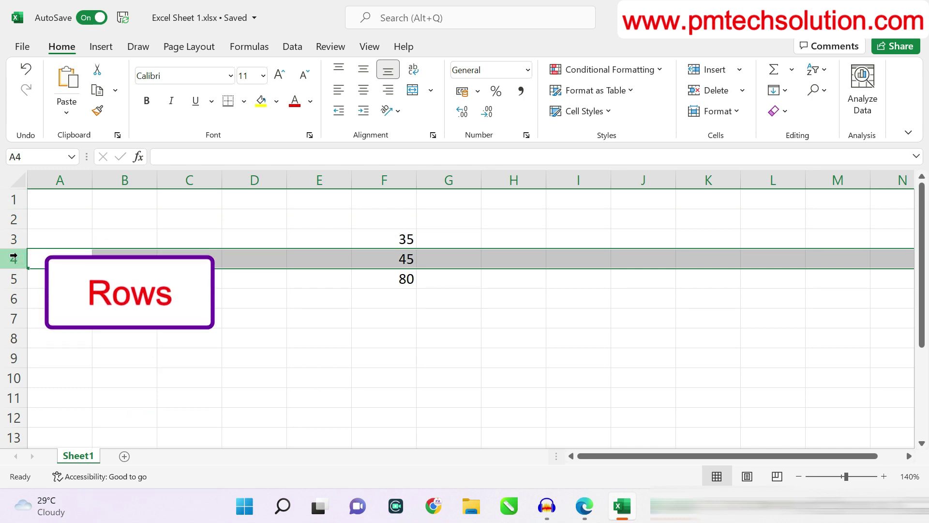
pyautogui.click(55, 219)
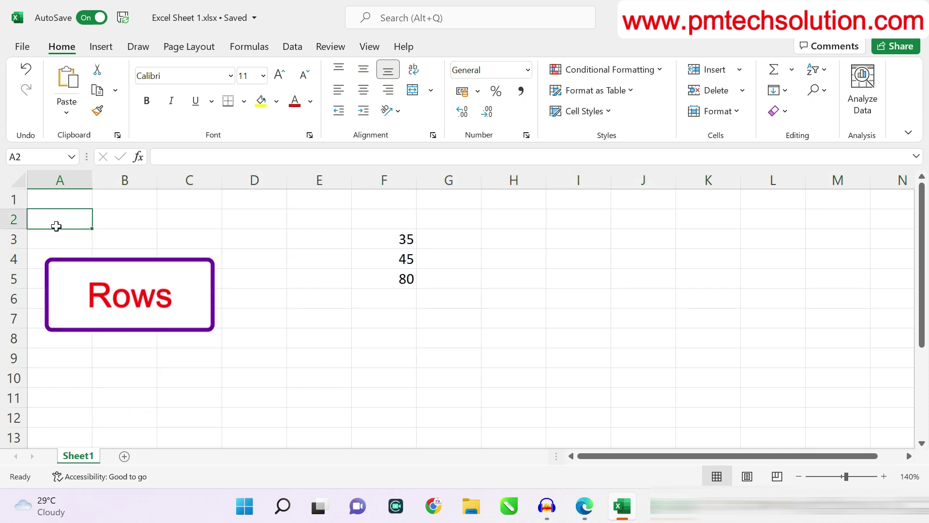
pyautogui.click(55, 196)
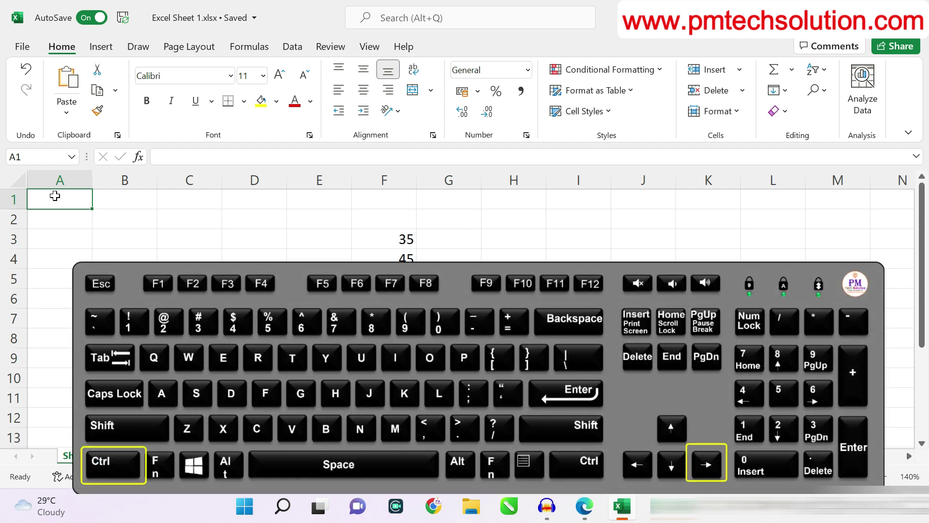
# - Jump to the last column and enter 16384 in cell XFD1
pyautogui.hotkey('ctrl', 'Right')
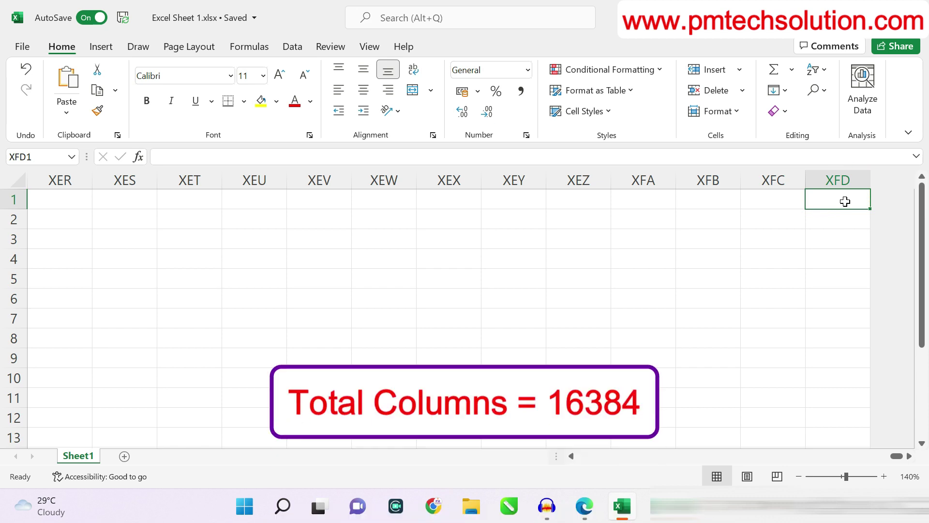
pyautogui.write('1638')
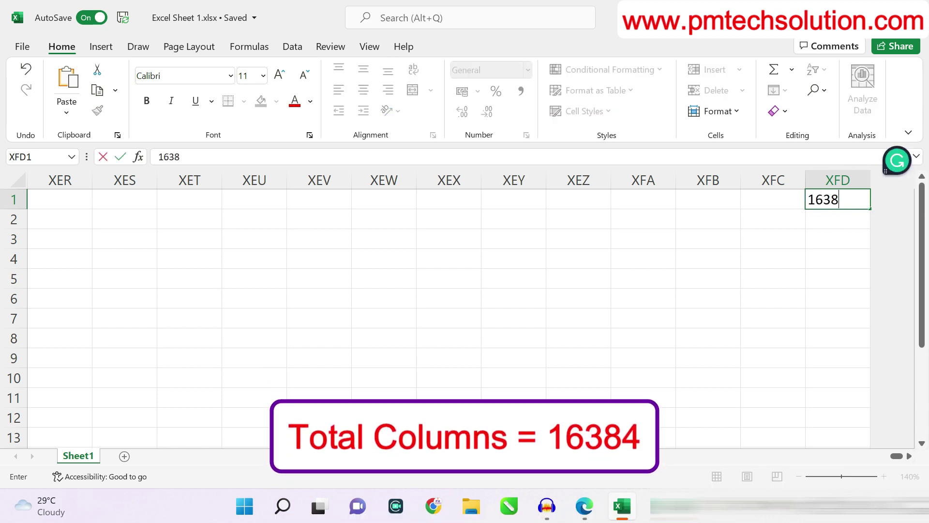
pyautogui.write('4')
pyautogui.hotkey('ctrl', 'Return')
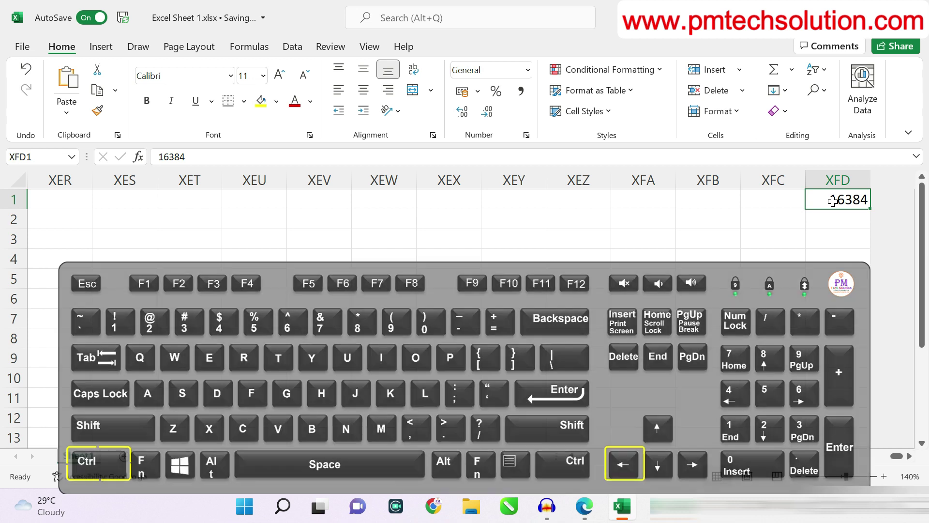
# - Jump back to the first column and up to cell A1 at the top of the sheet
pyautogui.hotkey('ctrl', 'Left')
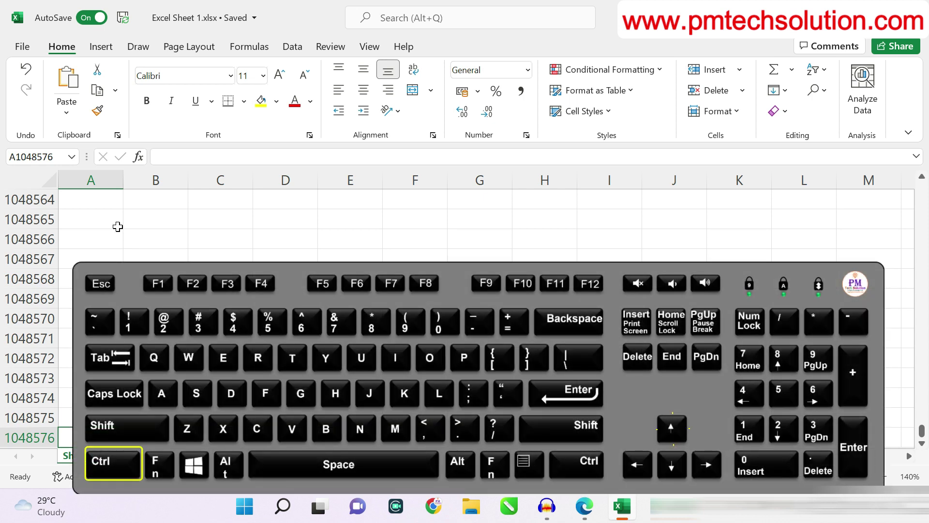
pyautogui.hotkey('ctrl', 'Up')
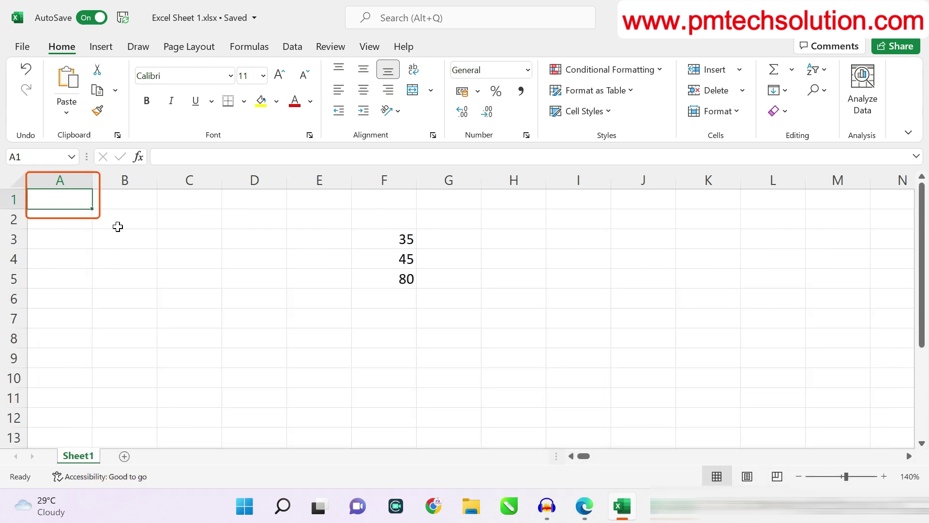
pyautogui.click(159, 258)
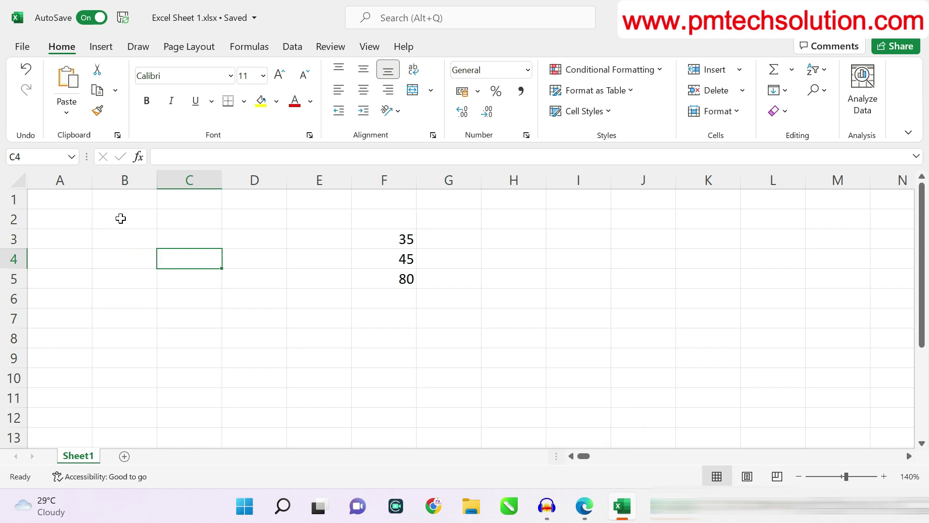
pyautogui.click(123, 223)
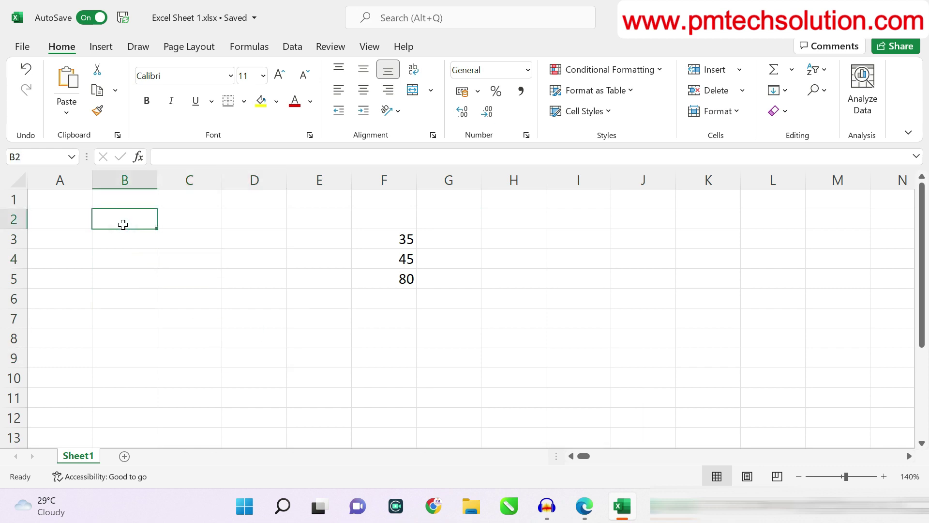
pyautogui.click(182, 220)
pyautogui.click(247, 228)
pyautogui.click(317, 218)
pyautogui.click(380, 221)
pyautogui.click(302, 237)
pyautogui.click(254, 244)
pyautogui.click(187, 244)
pyautogui.click(136, 262)
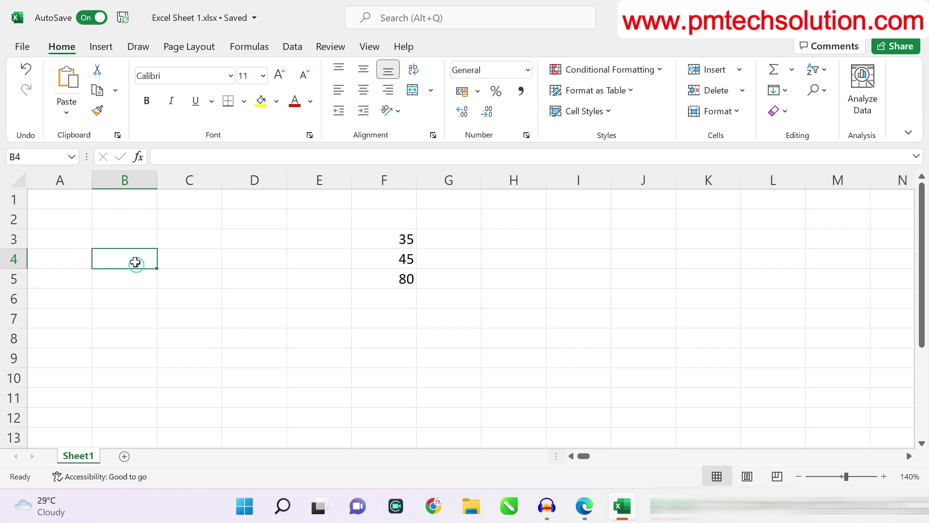
pyautogui.click(130, 238)
pyautogui.click(129, 213)
pyautogui.click(128, 214)
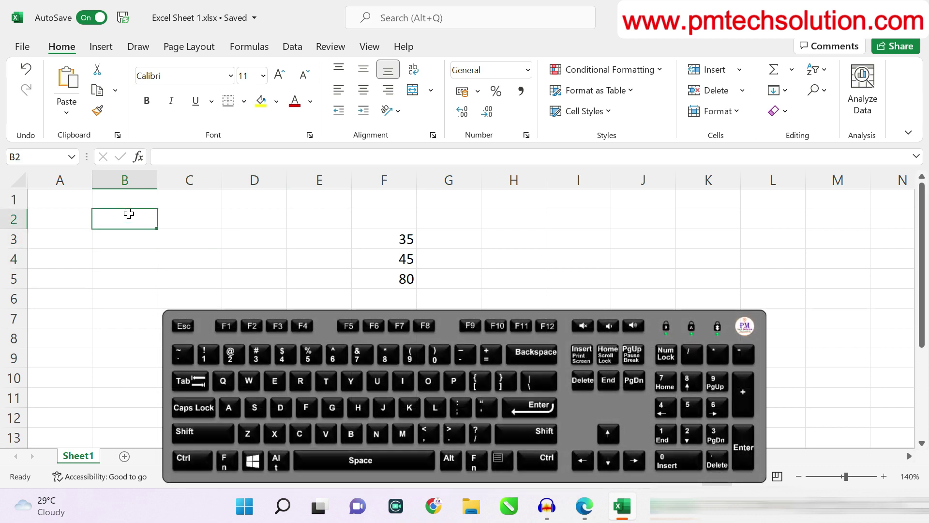
pyautogui.press('Left')
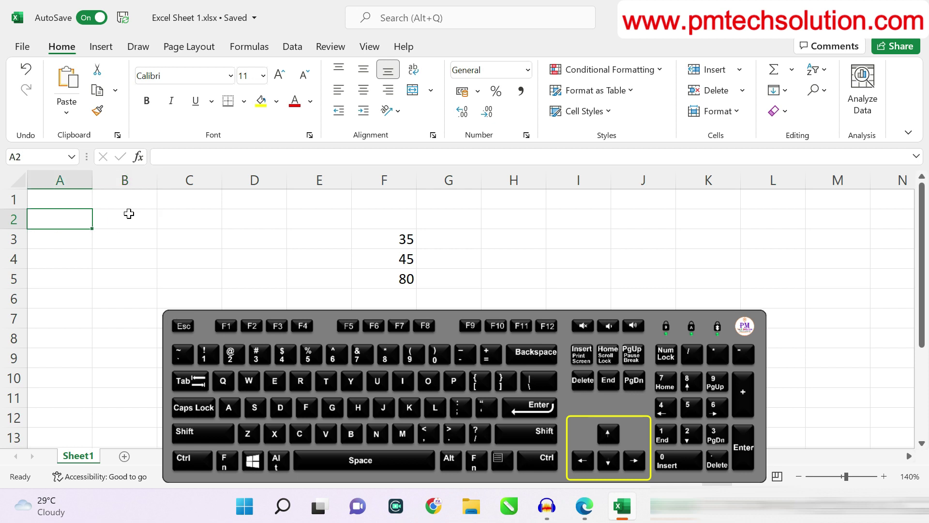
pyautogui.press('Right')
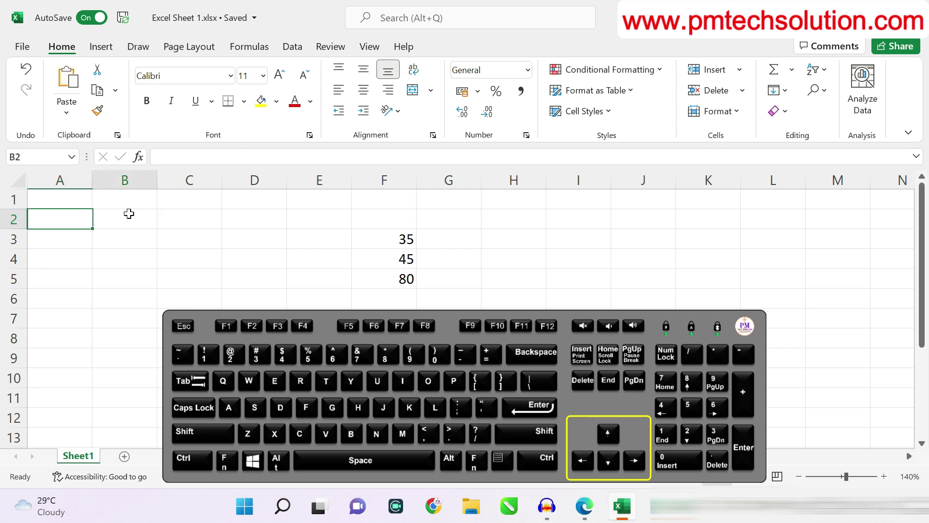
pyautogui.press('Down')
pyautogui.press('Up')
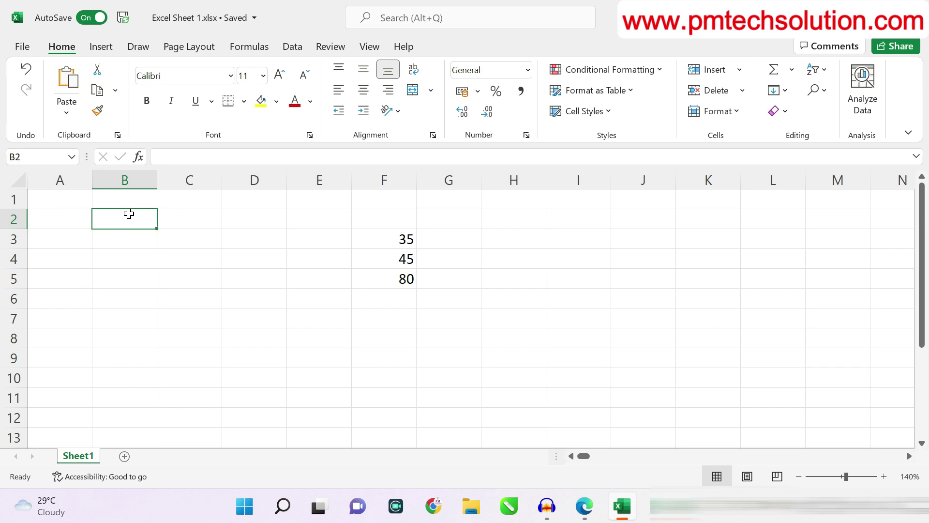
pyautogui.press('Down')
pyautogui.press('Down')
pyautogui.press('Down')
pyautogui.press('Down')
pyautogui.press('Down')
pyautogui.press('Down')
pyautogui.press('Down')
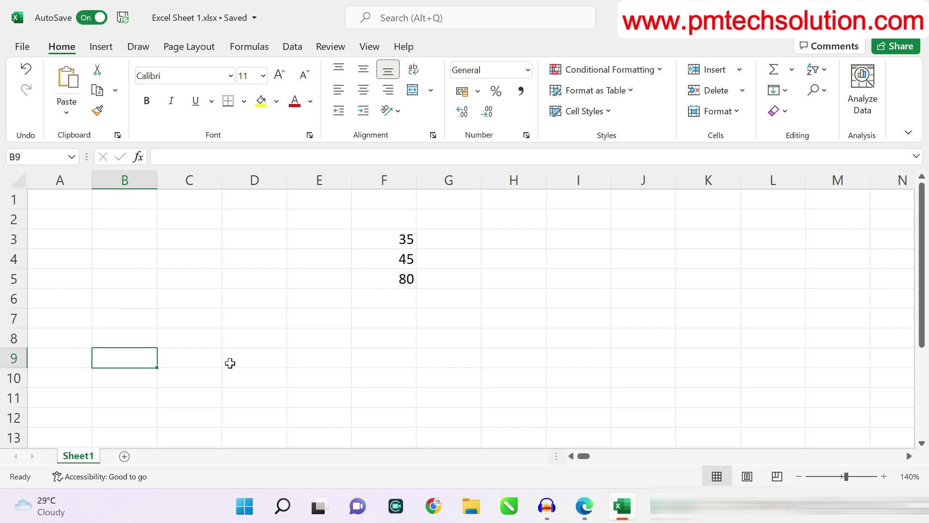
pyautogui.press('Up')
pyautogui.press('Right')
pyautogui.press('Right')
pyautogui.press('Right')
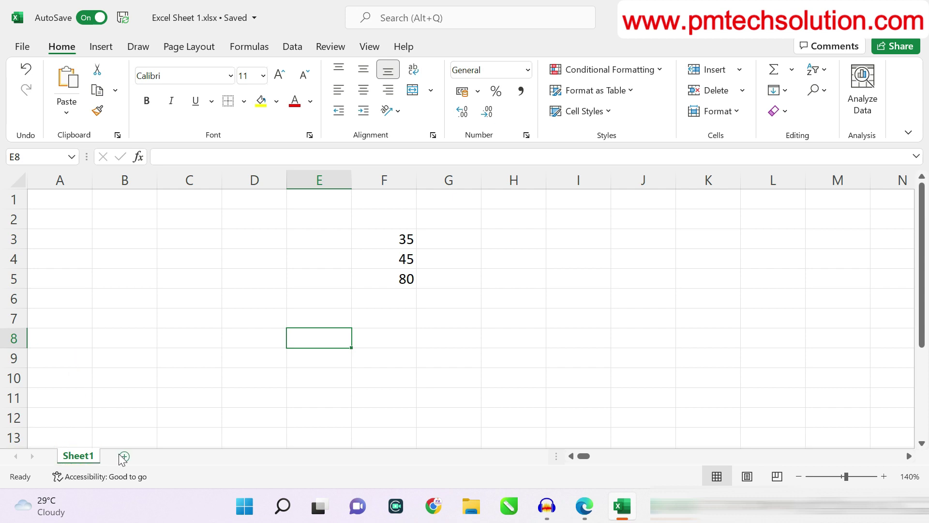
# - Add five blank worksheets, Sheet2 through Sheet6, then return to Sheet1
pyautogui.click(125, 457)
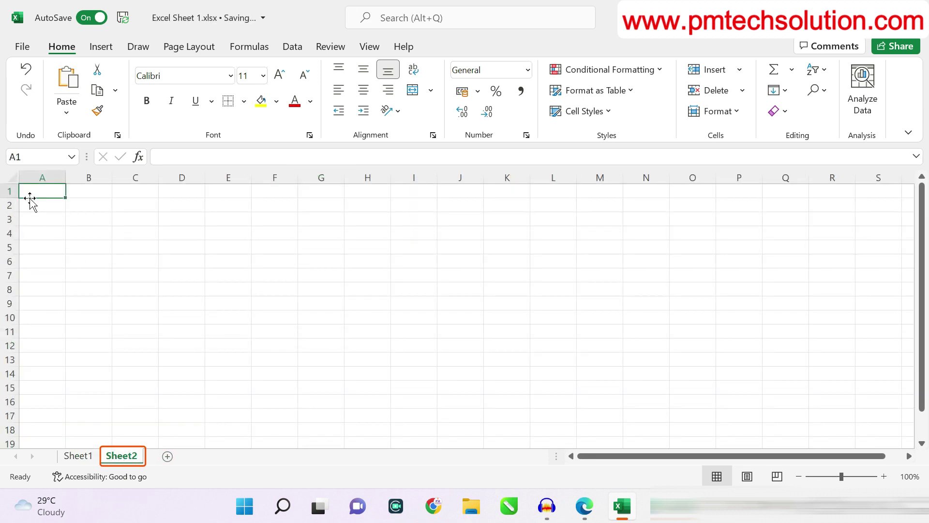
pyautogui.click(168, 457)
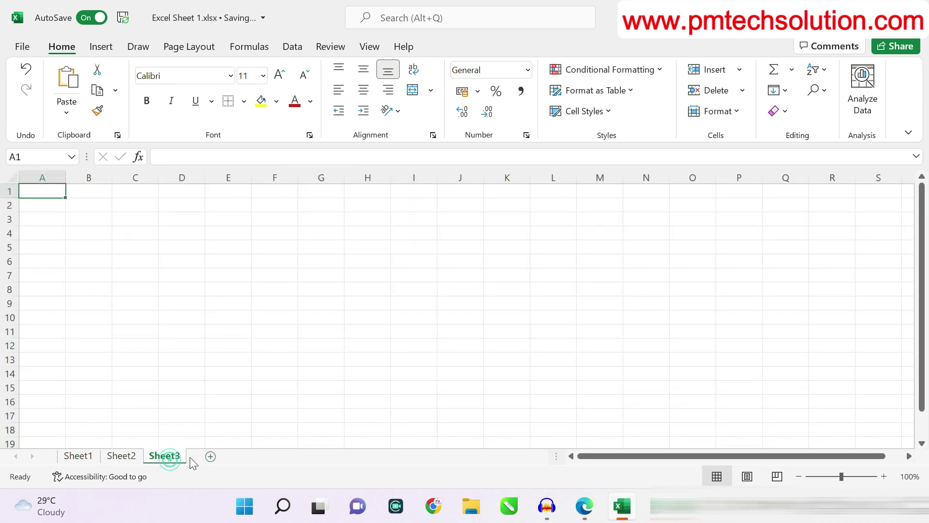
pyautogui.click(210, 457)
pyautogui.click(253, 457)
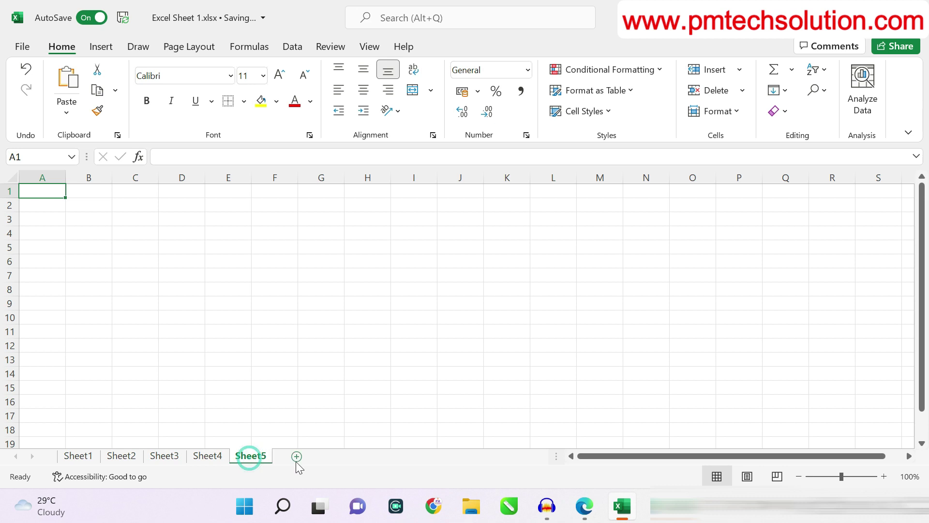
pyautogui.click(295, 457)
pyautogui.click(79, 457)
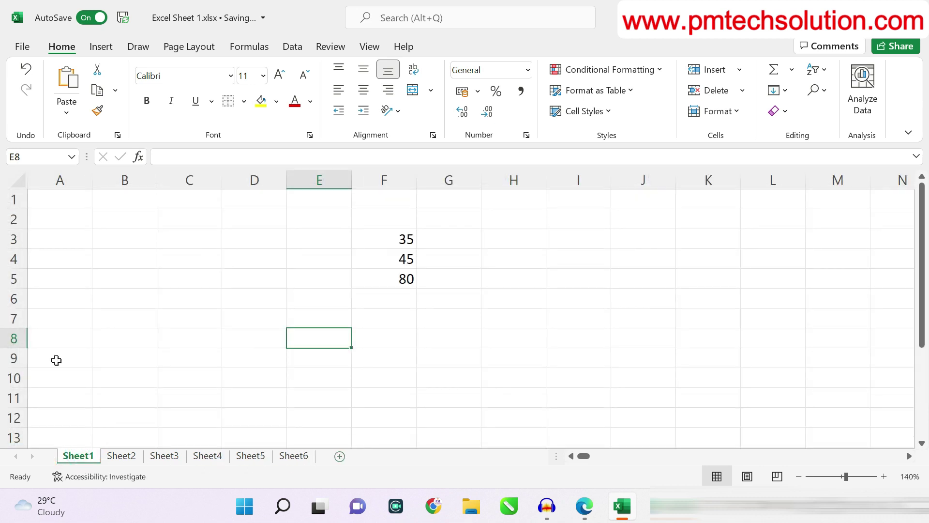
# - Clear stray entries and enter 54 in B3 and 4474 in B4 on Sheet1
pyautogui.moveTo(72, 213); pyautogui.dragTo(386, 323)
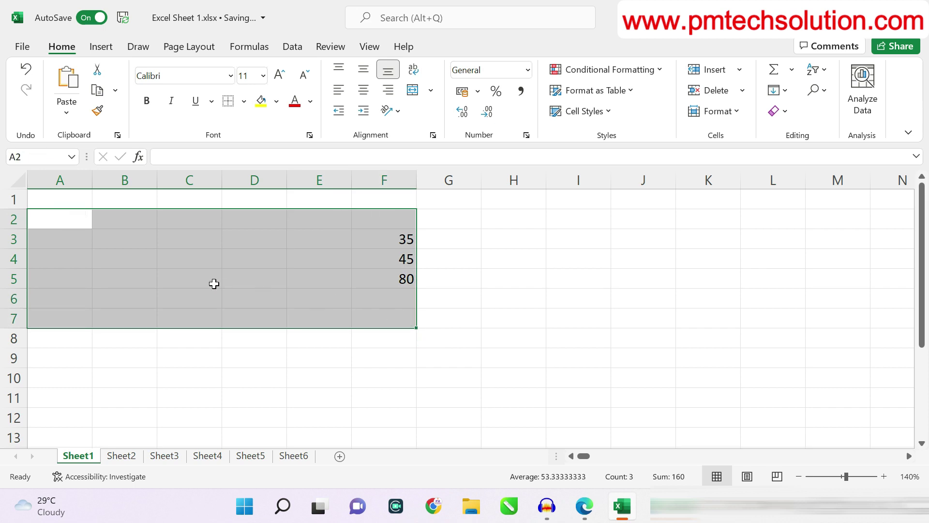
pyautogui.click(133, 253)
pyautogui.write('sdsf')
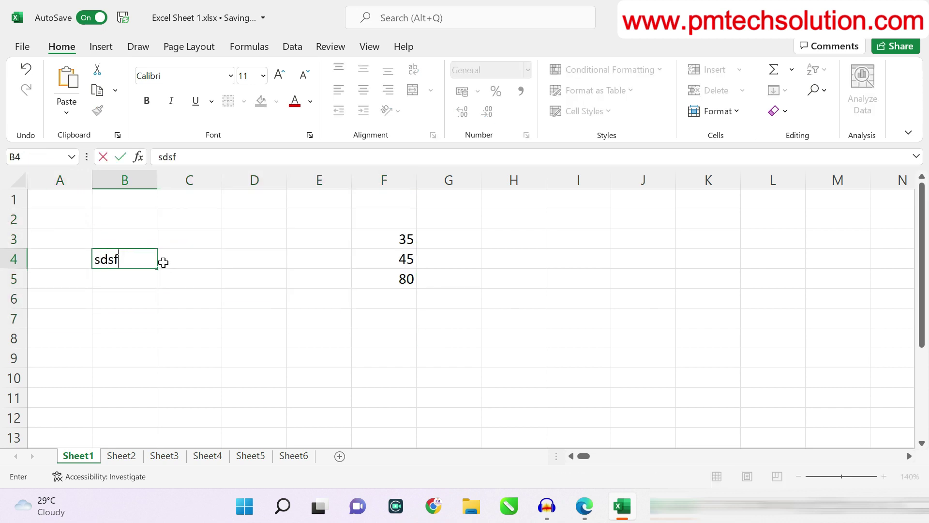
pyautogui.click(150, 240)
pyautogui.moveTo(150, 240); pyautogui.dragTo(200, 296)
pyautogui.press('Delete')
pyautogui.click(121, 240)
pyautogui.write('uikui')
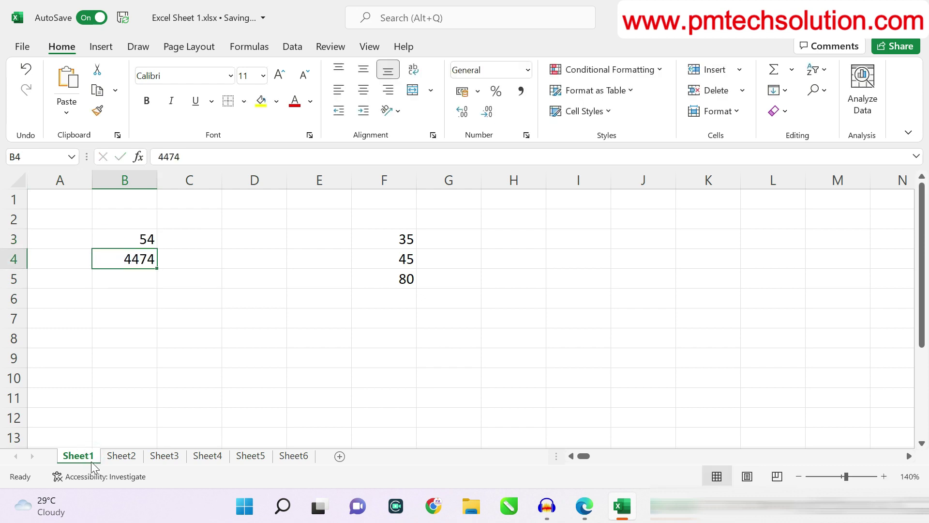
# - Copy Sheet1 within the workbook, placing the copy Sheet1 (2) before it
pyautogui.rightClick(90, 458)
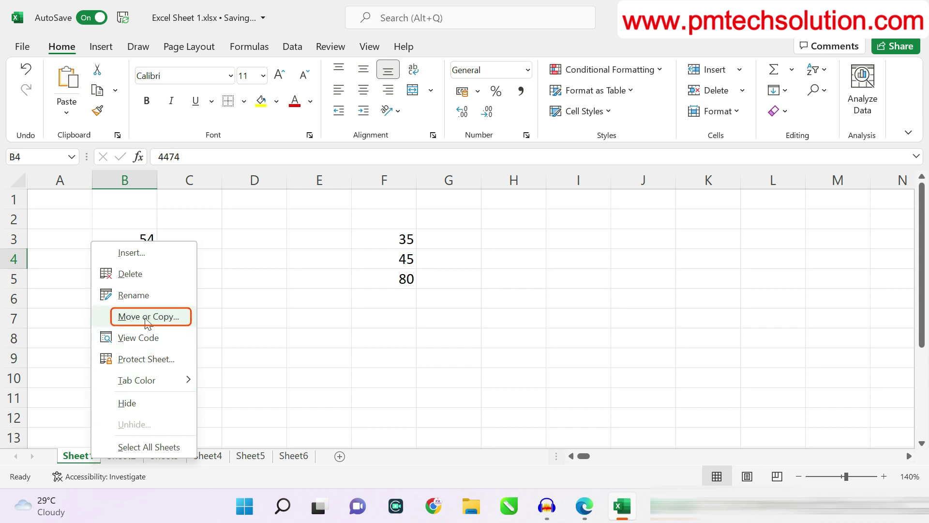
pyautogui.click(147, 319)
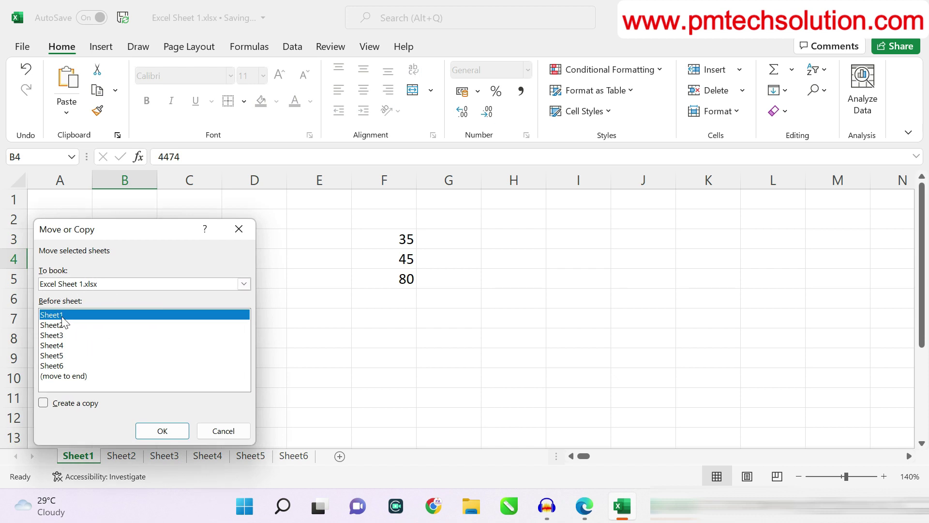
pyautogui.click(43, 403)
pyautogui.click(165, 432)
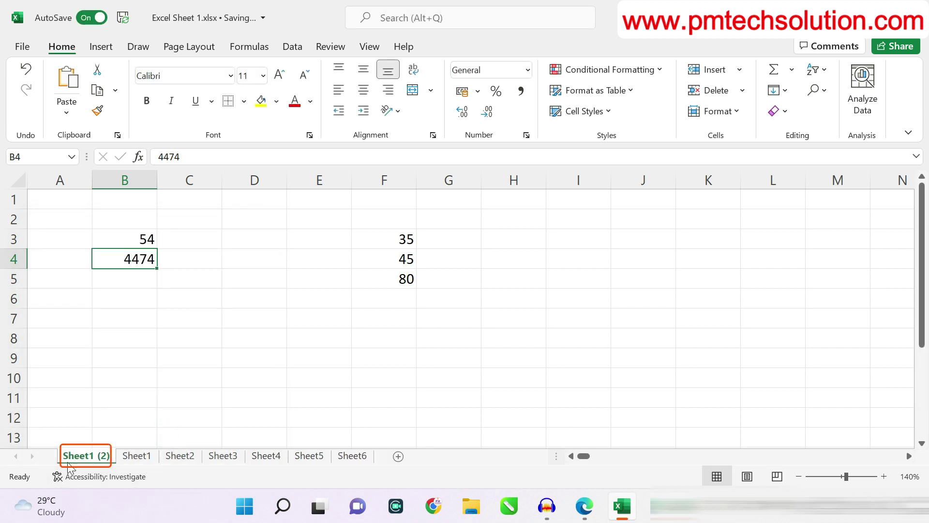
# - Rename the Sheet1 (2) tab to 'Sheet 10'
pyautogui.rightClick(93, 459)
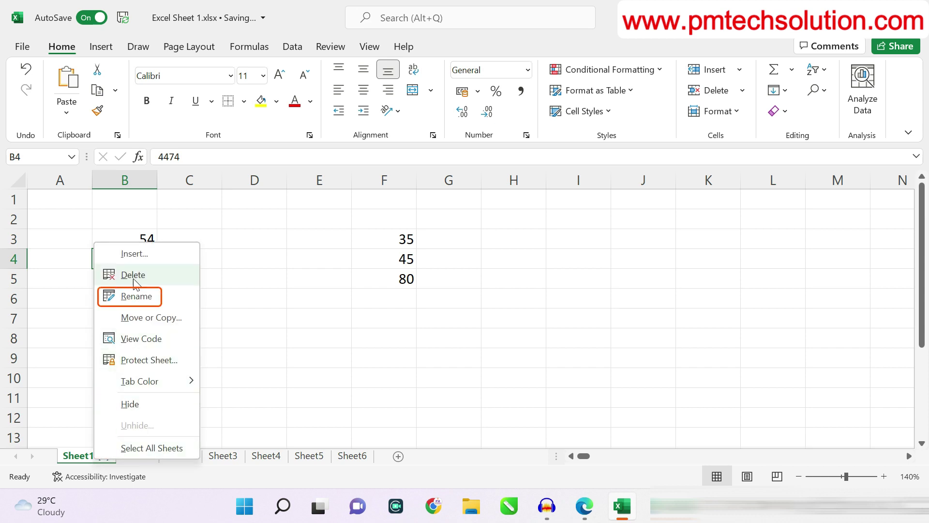
pyautogui.click(141, 296)
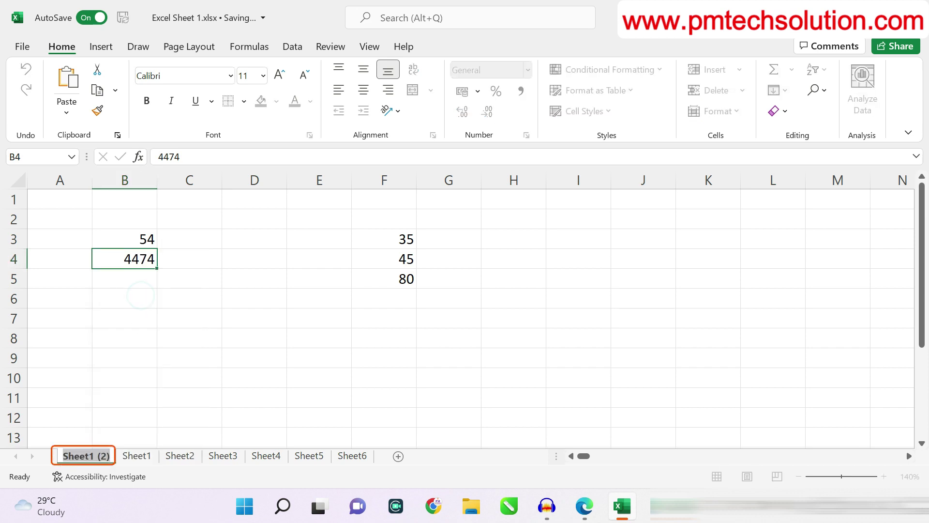
pyautogui.write('SSheet 10')
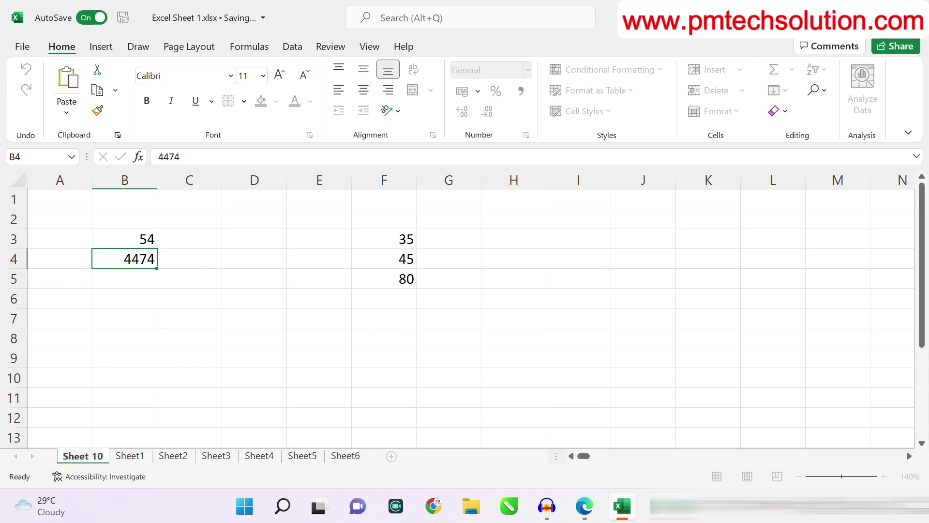
pyautogui.press('Return')
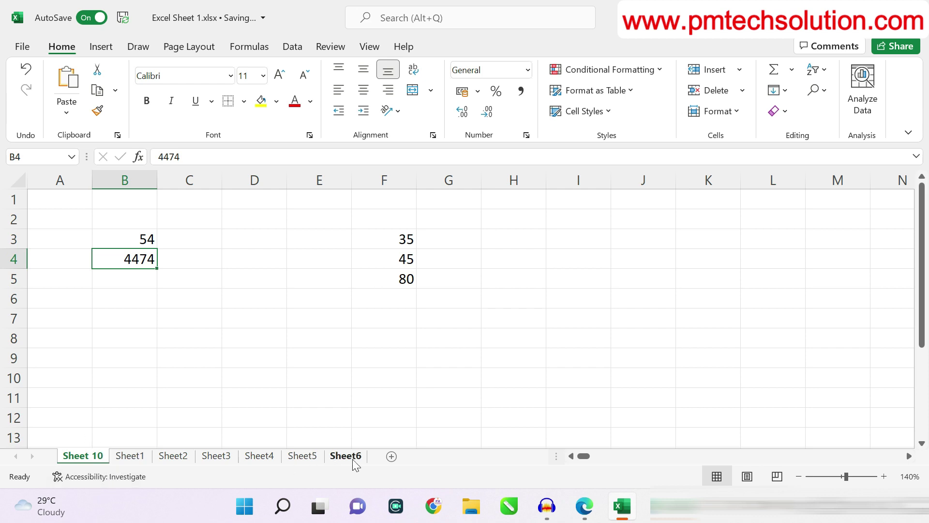
# - Colour the Sheet 10 tab dark red, Sheet1 gold and Sheet2 green
pyautogui.rightClick(83, 456)
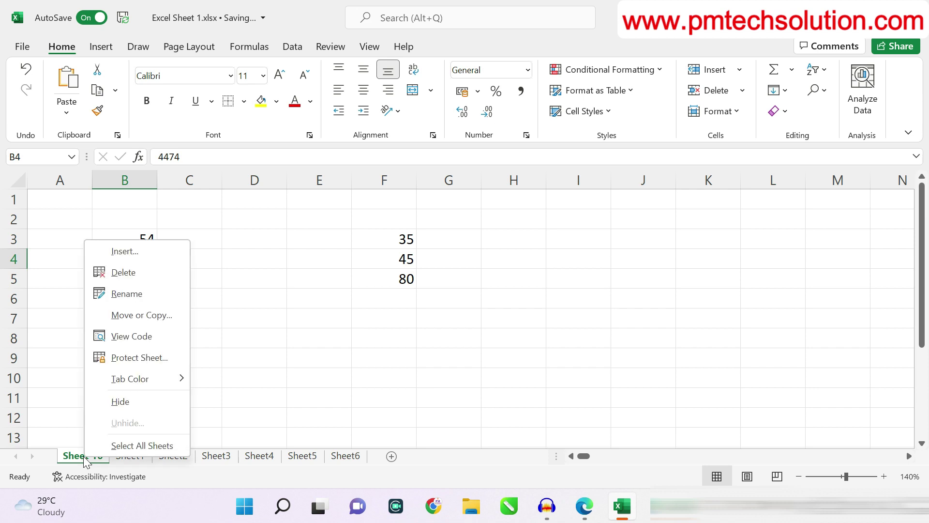
pyautogui.moveTo(137, 378)
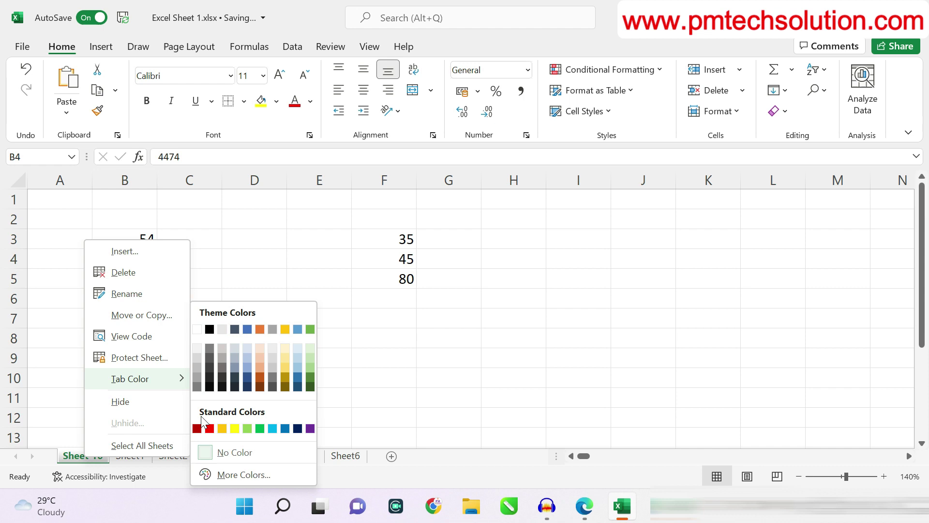
pyautogui.click(198, 430)
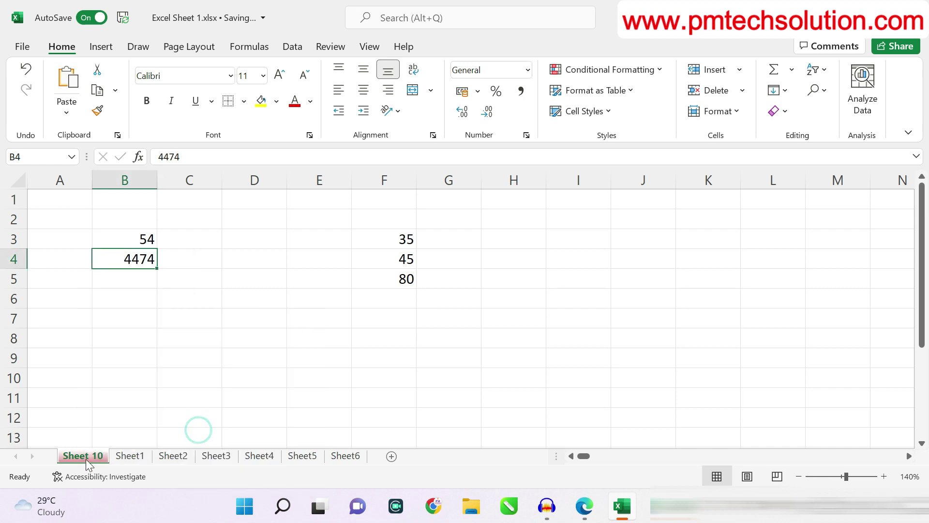
pyautogui.rightClick(132, 464)
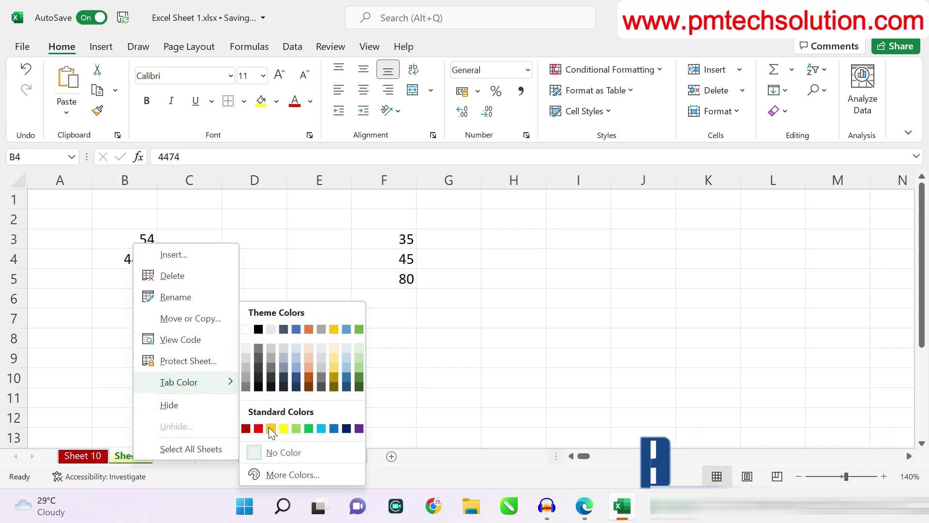
pyautogui.click(269, 427)
pyautogui.click(193, 458)
pyautogui.rightClick(185, 457)
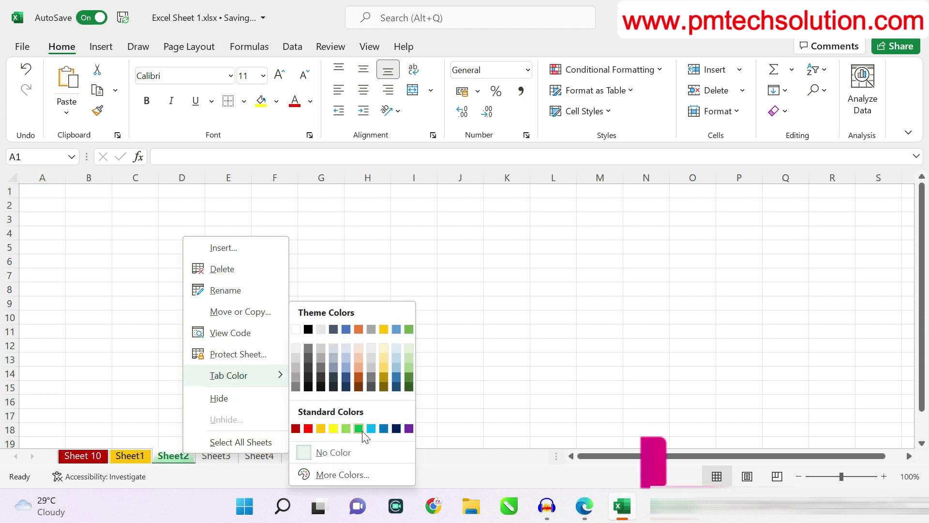
pyautogui.click(363, 428)
# - Colour the Sheet3 tab orange, Sheet4 blue and Sheet5 green
pyautogui.click(232, 457)
pyautogui.rightClick(214, 456)
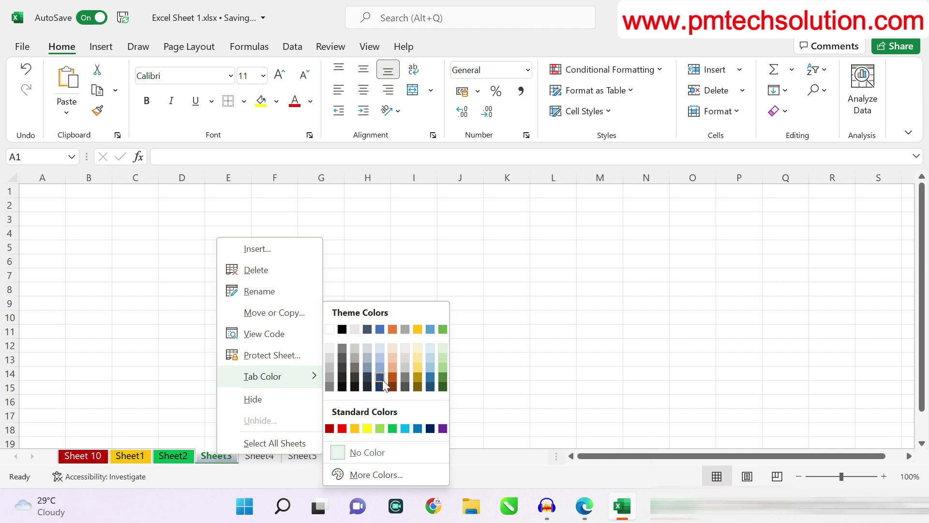
pyautogui.click(391, 380)
pyautogui.click(261, 456)
pyautogui.rightClick(269, 457)
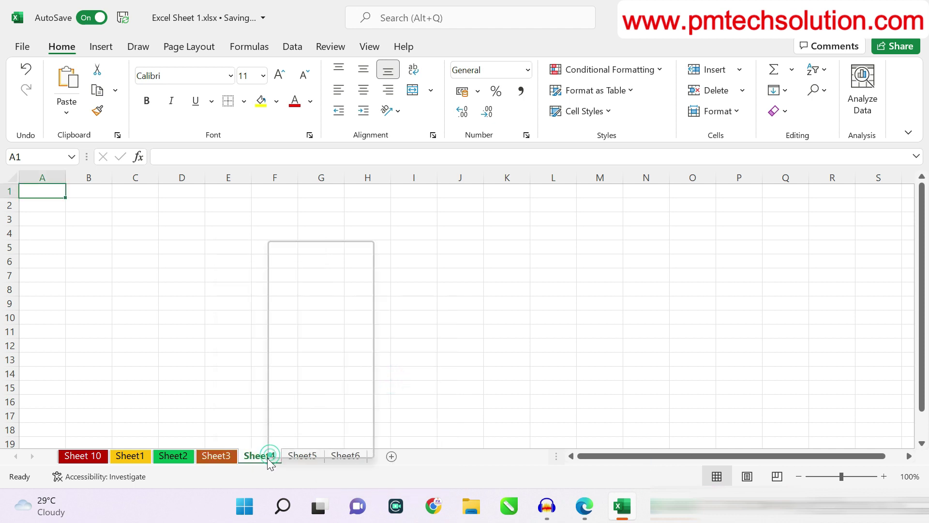
pyautogui.click(468, 428)
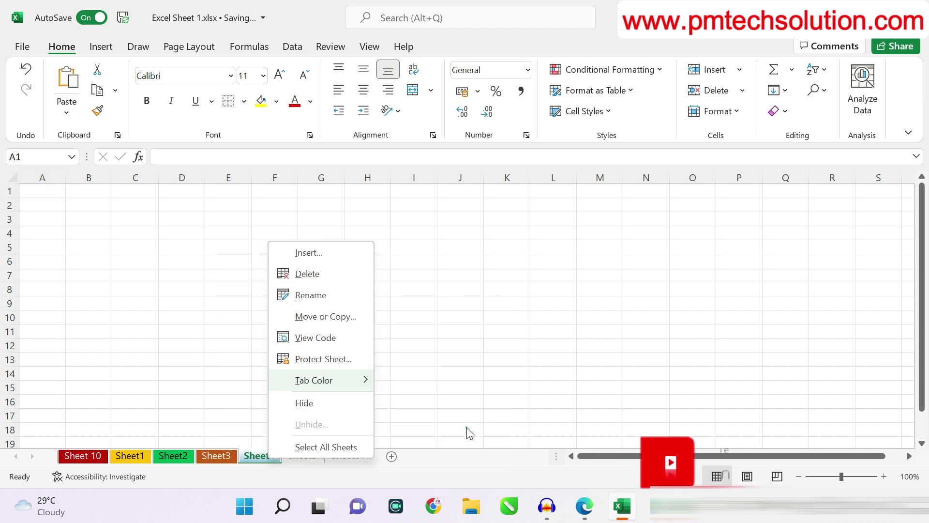
pyautogui.click(305, 456)
pyautogui.rightClick(305, 460)
pyautogui.click(345, 455)
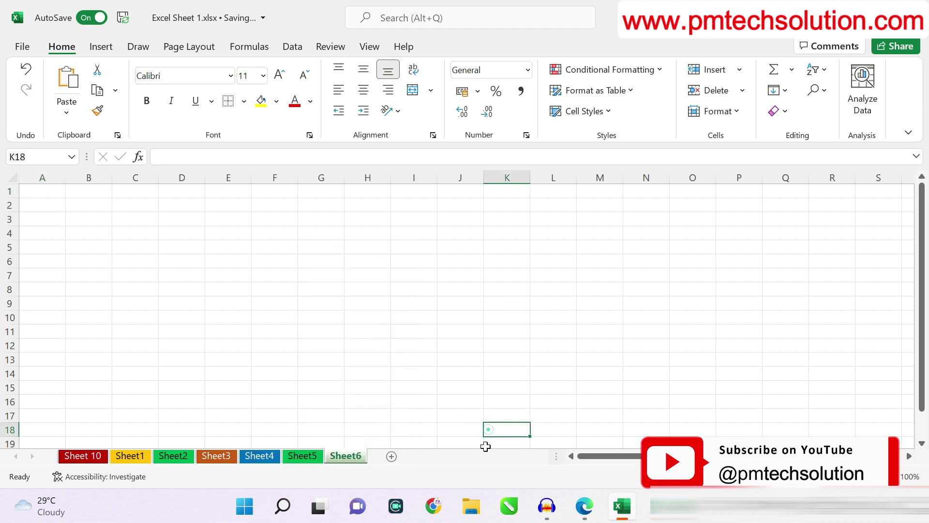
# - Step back through the coloured tabs to return to Sheet 10
pyautogui.click(299, 454)
pyautogui.click(259, 460)
pyautogui.click(218, 457)
pyautogui.click(165, 457)
pyautogui.click(86, 458)
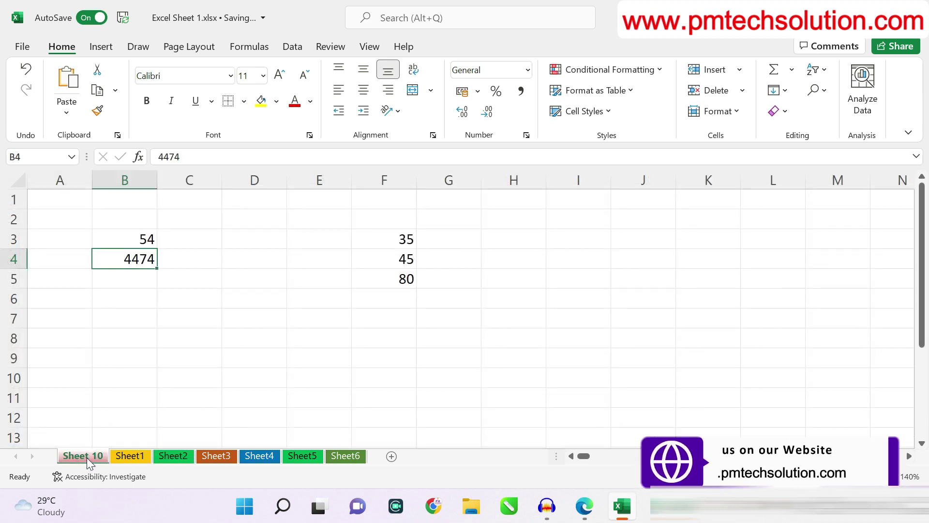
# - Hide Sheet 10, then unhide it so its tab returns first
pyautogui.rightClick(87, 456)
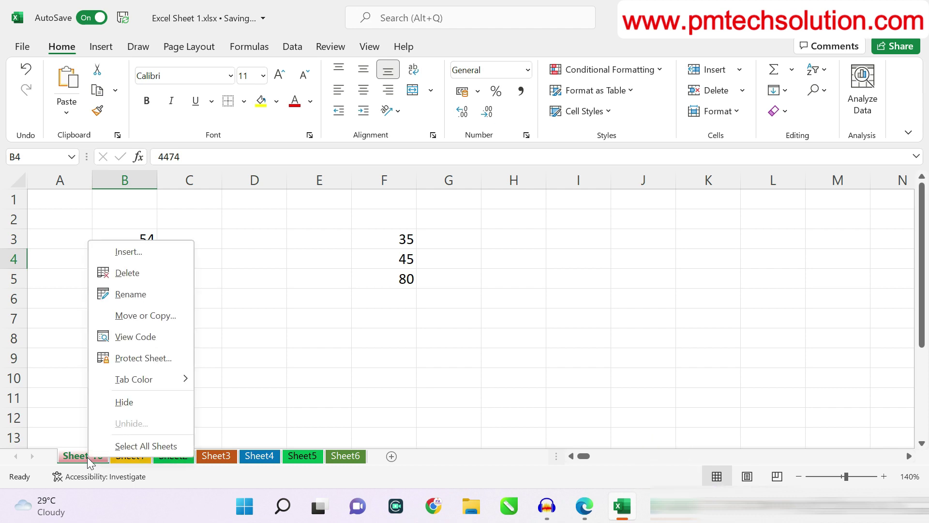
pyautogui.click(141, 408)
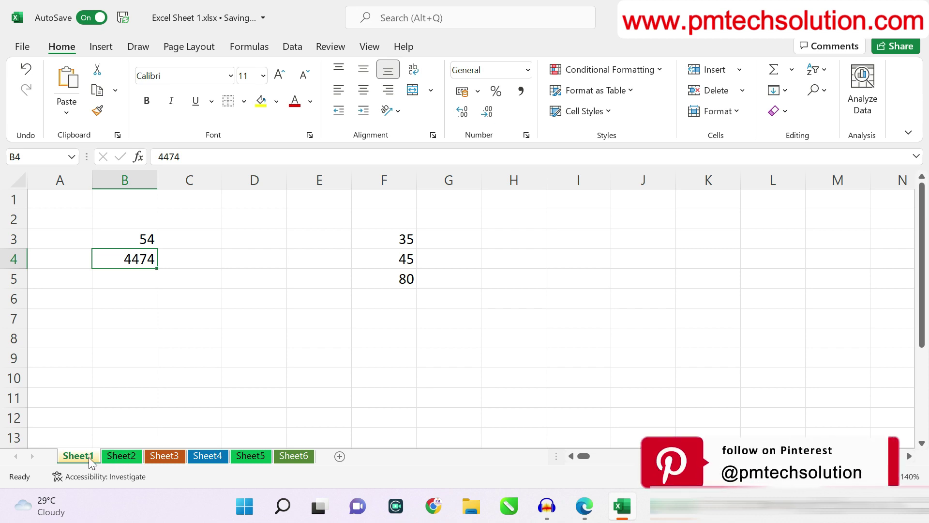
pyautogui.rightClick(91, 457)
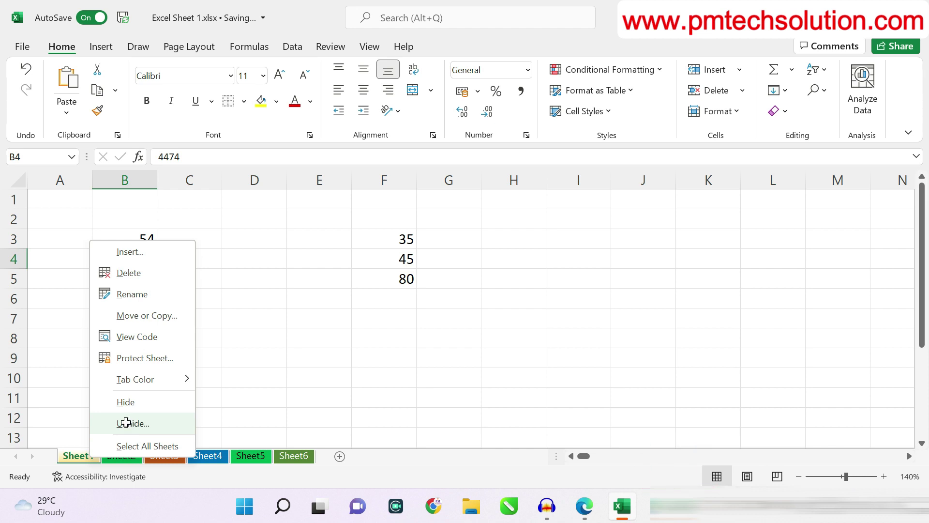
pyautogui.click(127, 424)
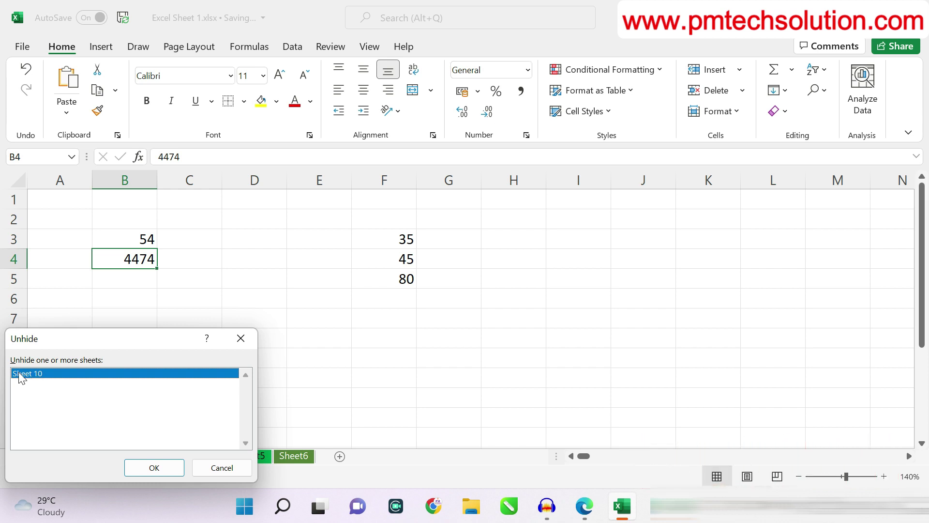
pyautogui.click(140, 468)
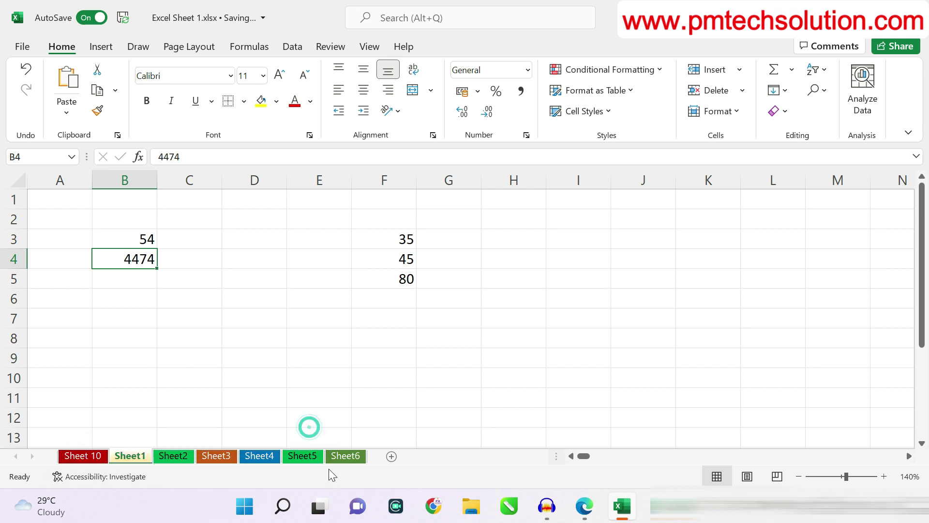
# - Delete the Sheet6 and Sheet5 tabs from the workbook
pyautogui.click(341, 456)
pyautogui.rightClick(341, 456)
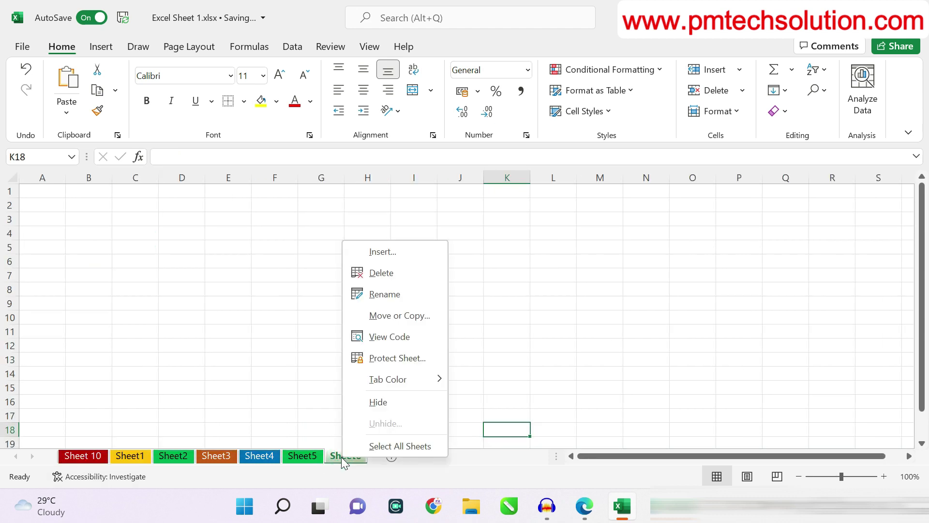
pyautogui.click(382, 273)
pyautogui.rightClick(305, 456)
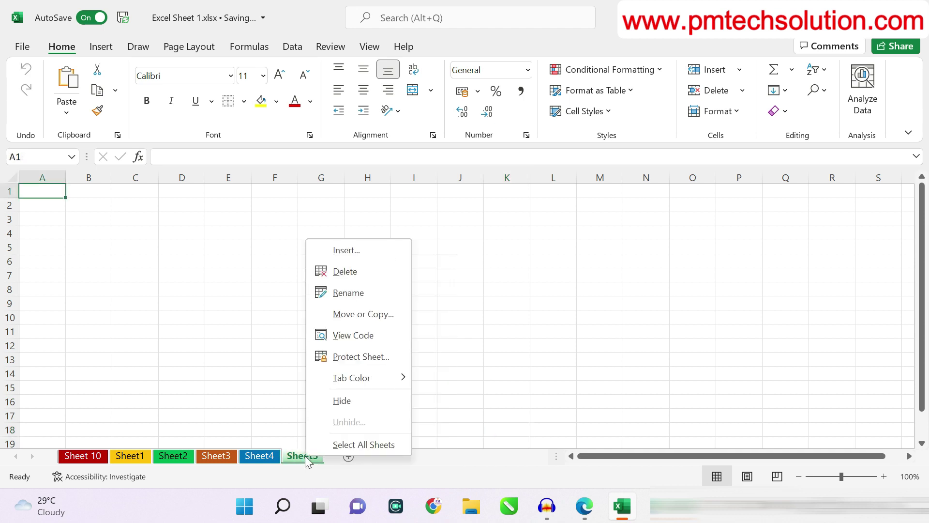
pyautogui.click(340, 272)
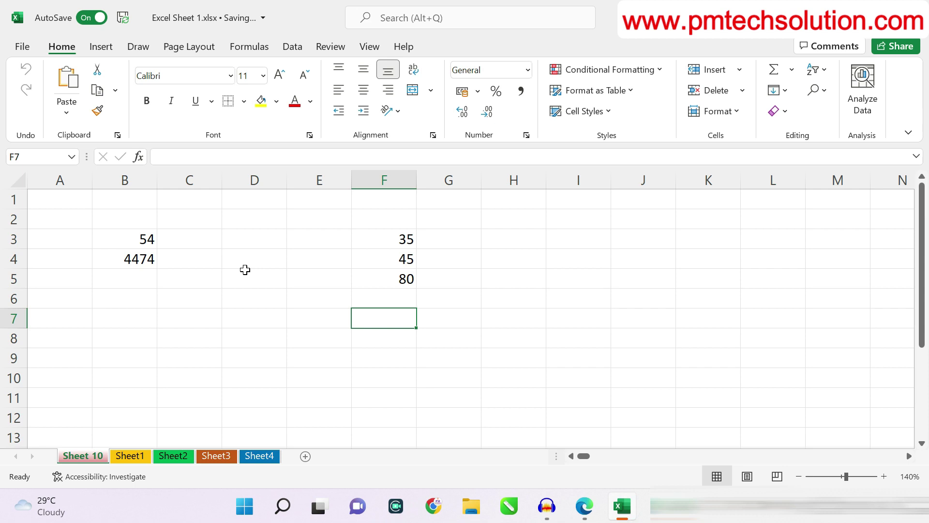